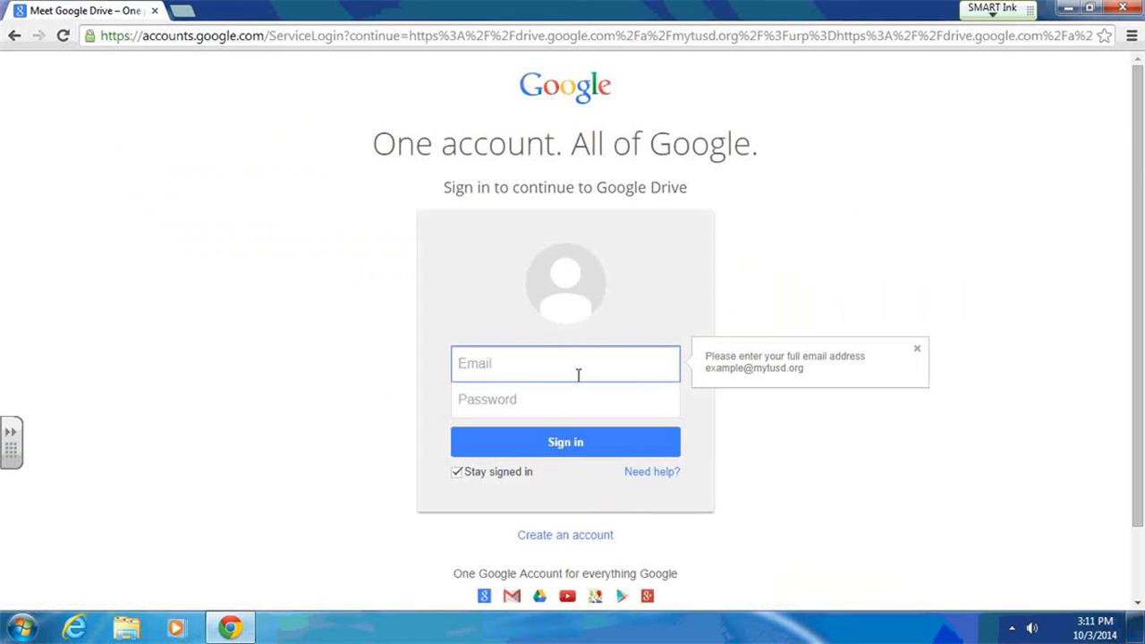
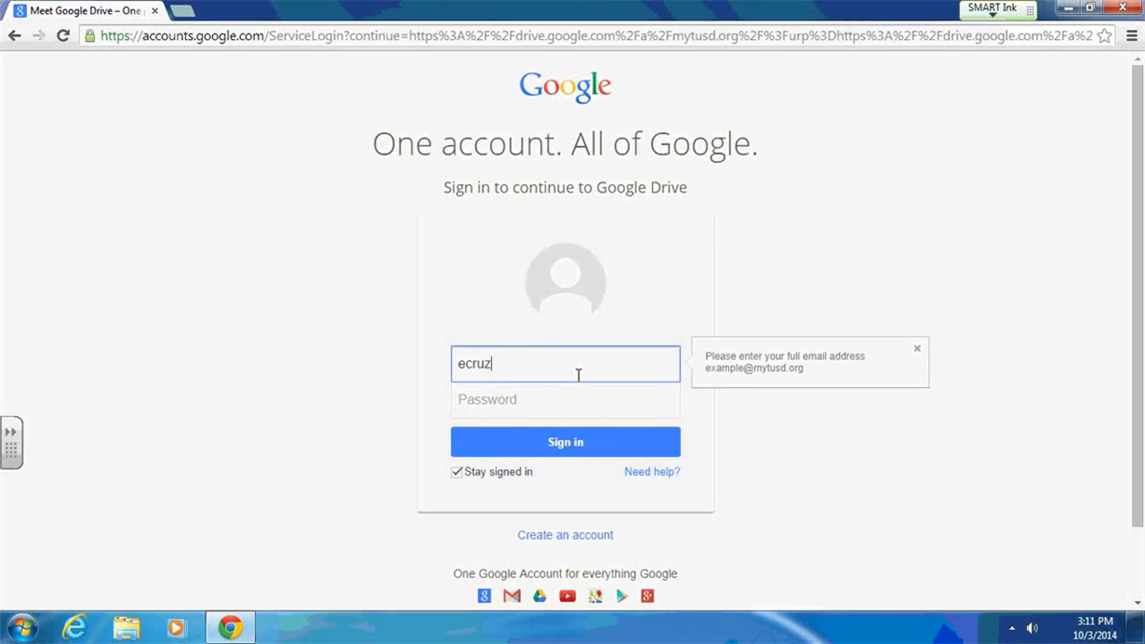
- Sign in to Google Drive with the school email address and the account password, declining to save the password
key(Tab)
text(p)
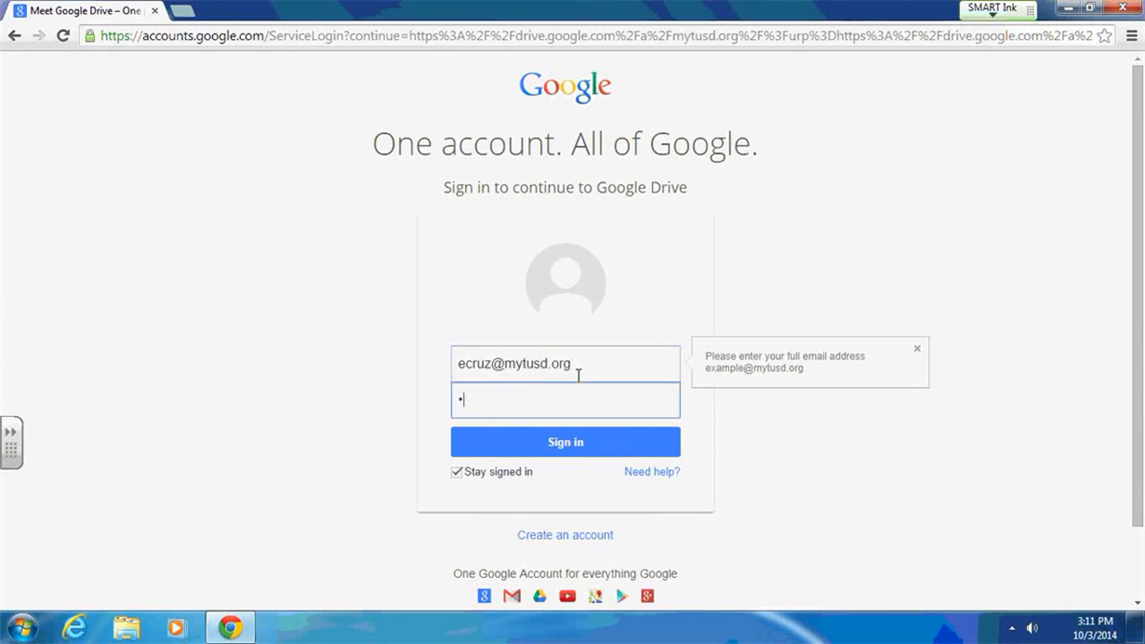
key(Return)
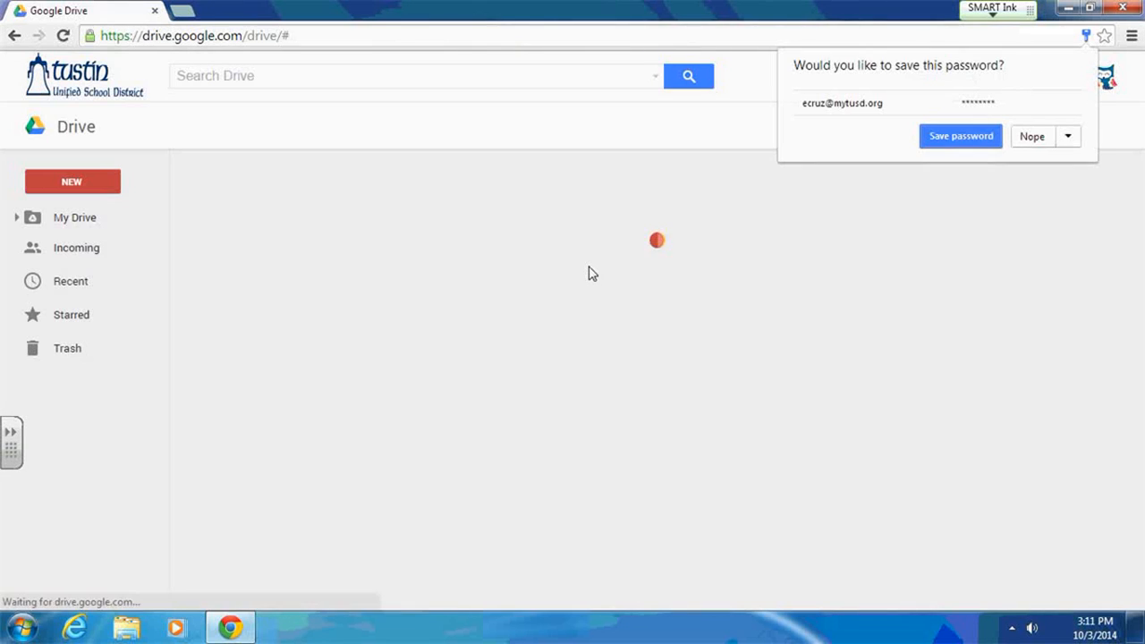
click(1034, 139)
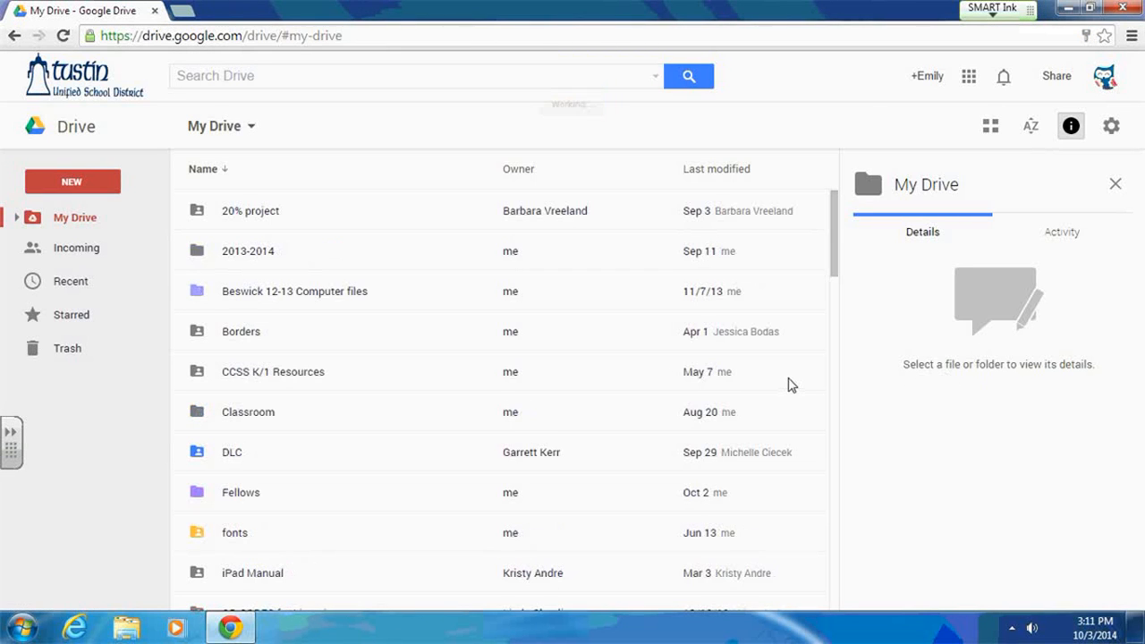
- Create a new Google Form and rename it Reader's Workshop
click(46, 187)
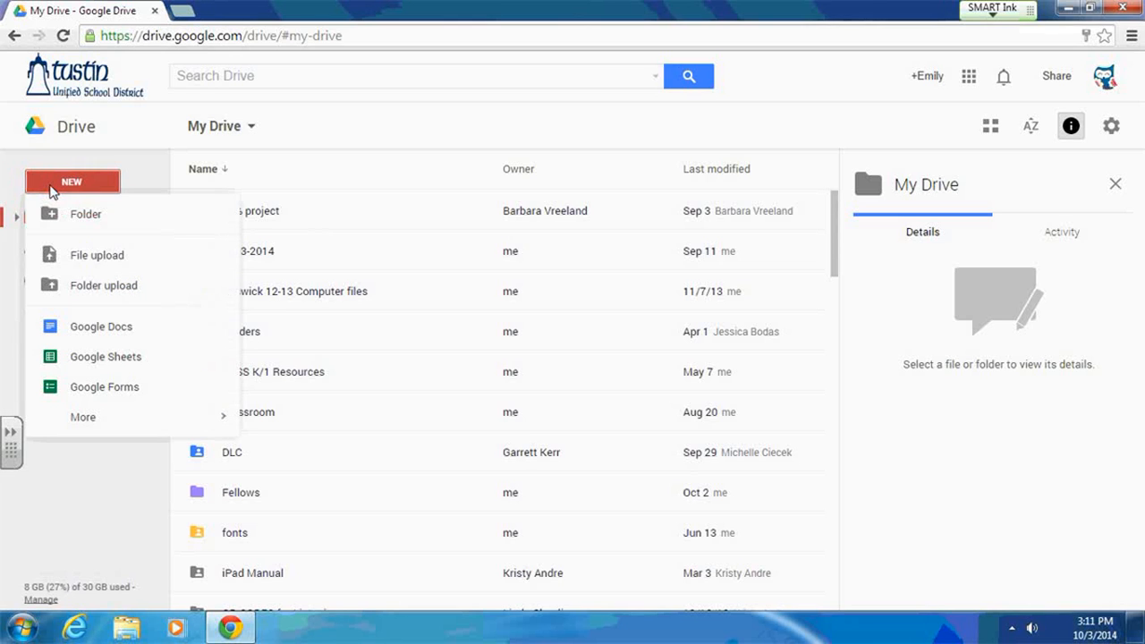
click(131, 388)
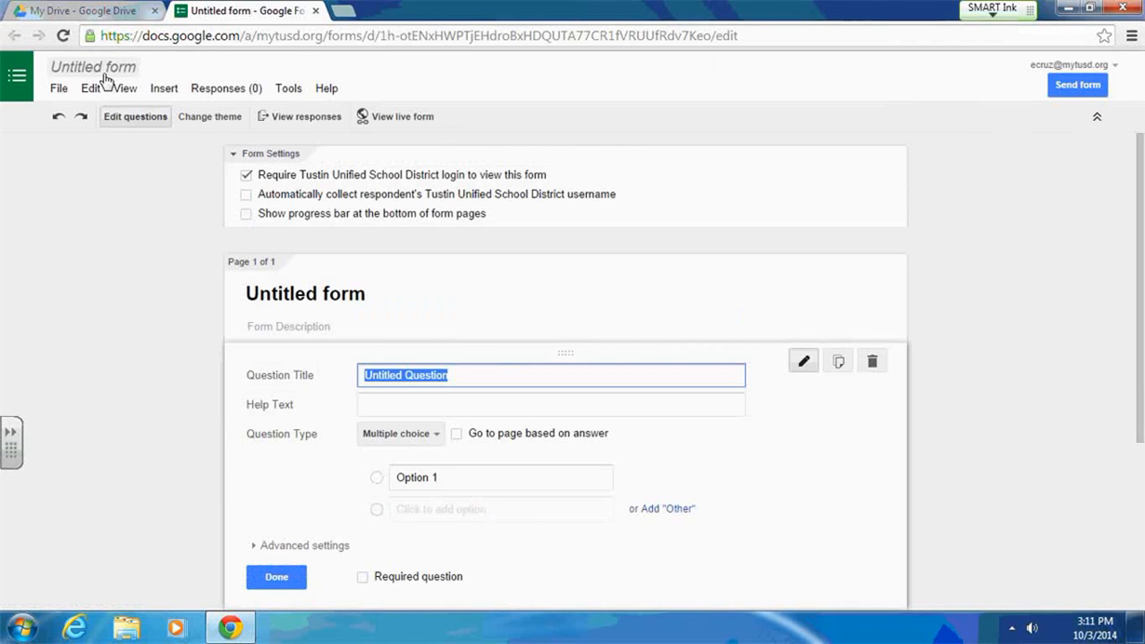
click(102, 77)
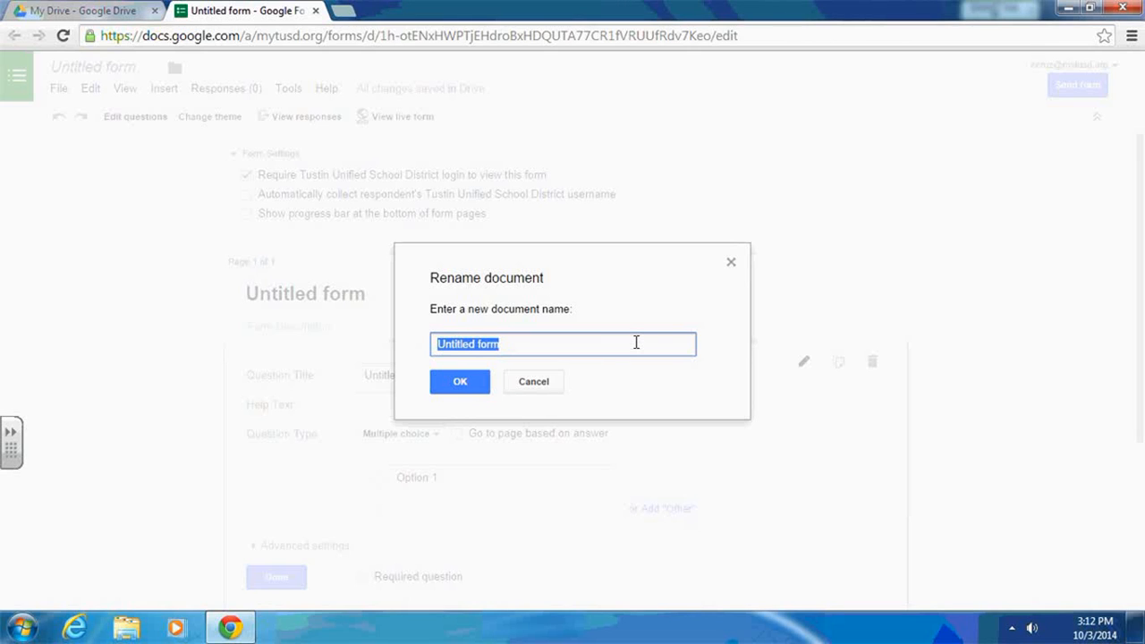
text(Reader)
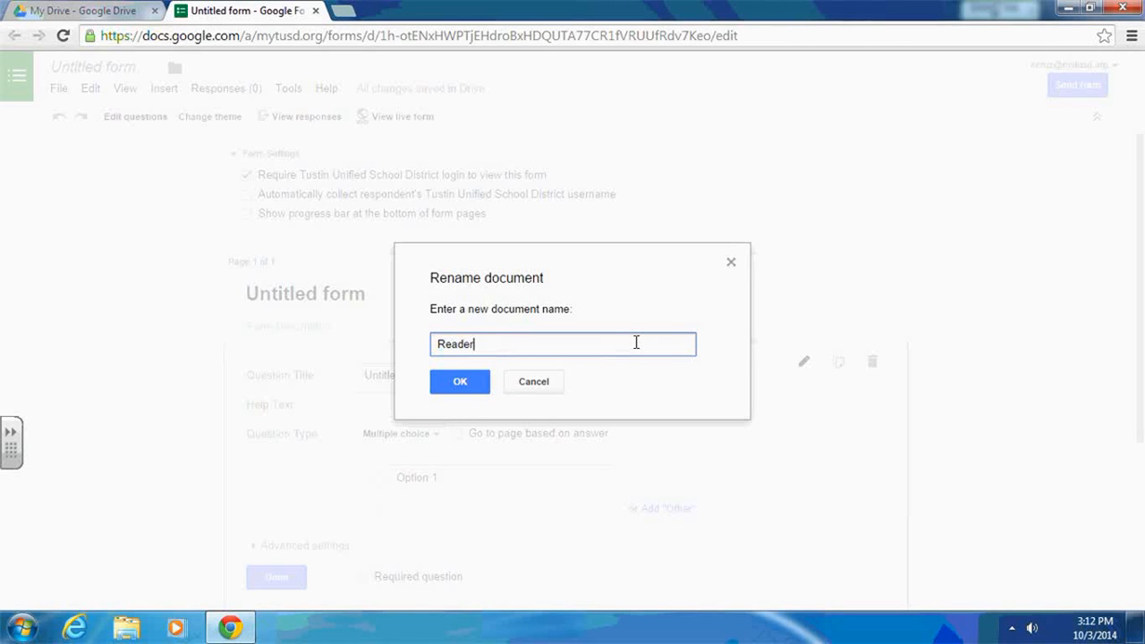
text('s Workshop)
click(482, 390)
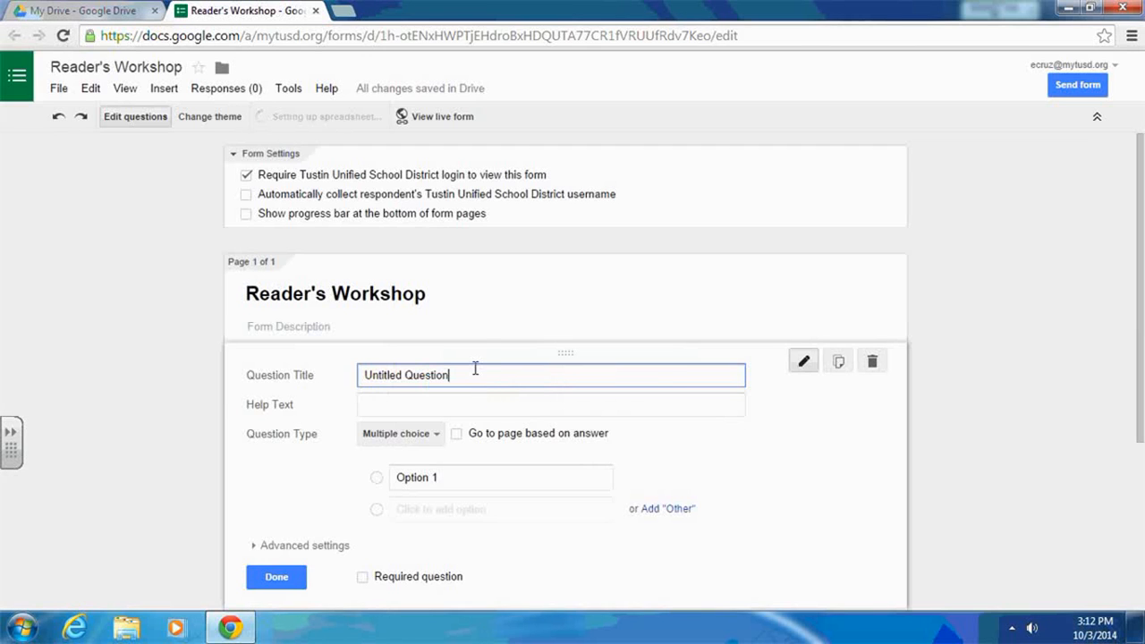
- Set the first question's title to Name, its type to Text, and mark it as required
scroll(1015, 266, down, 1)
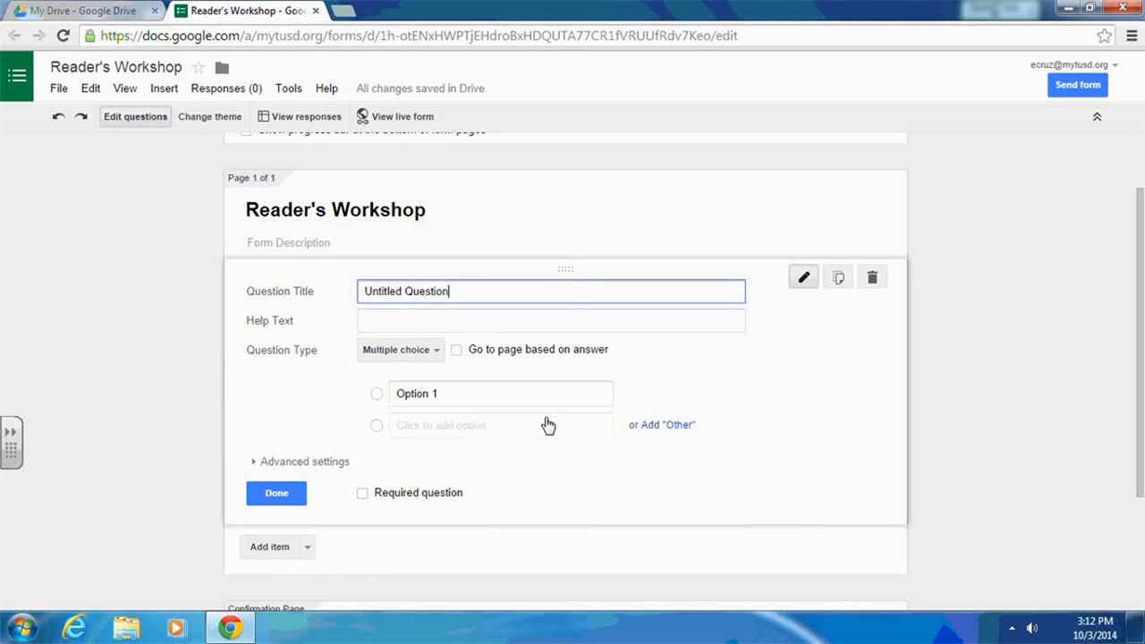
drag(465, 291, 363, 291)
text(Name)
click(438, 353)
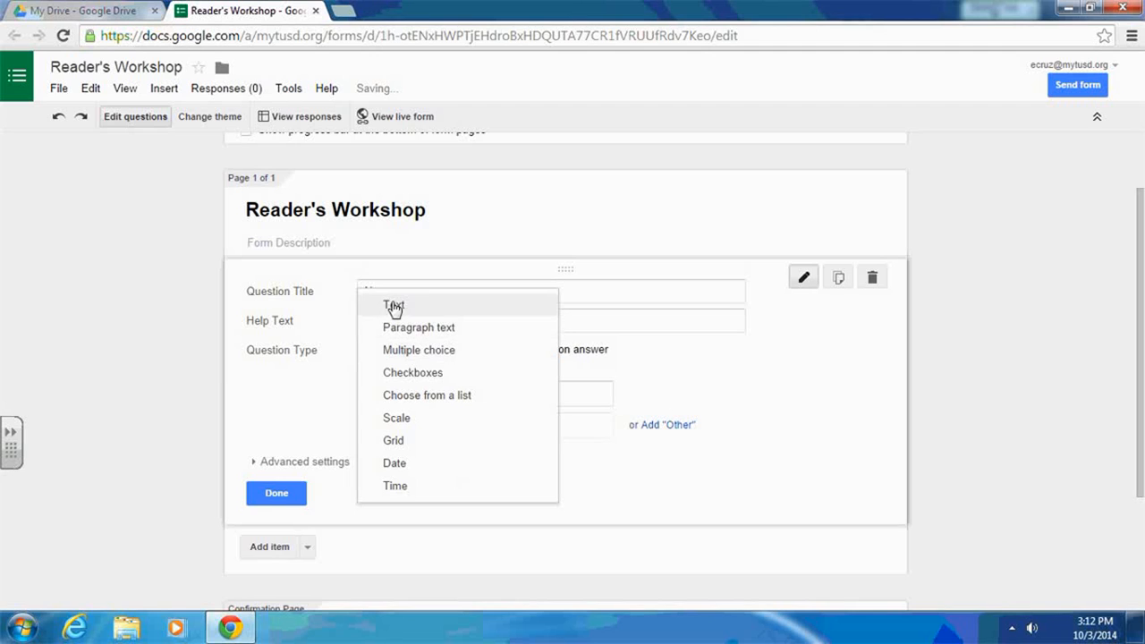
click(394, 307)
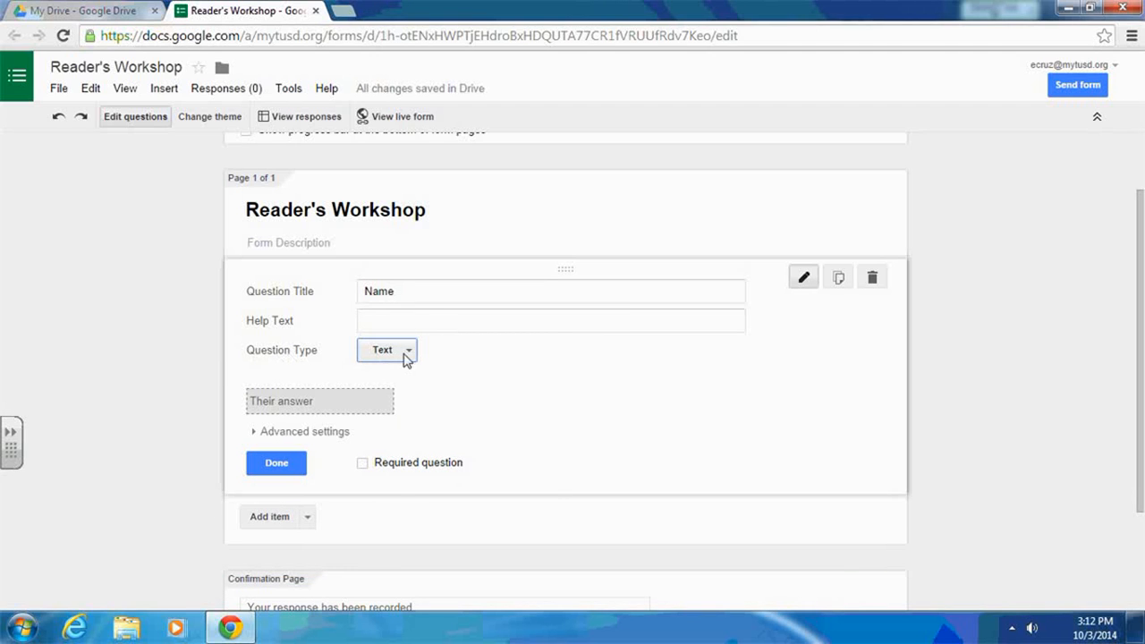
click(404, 355)
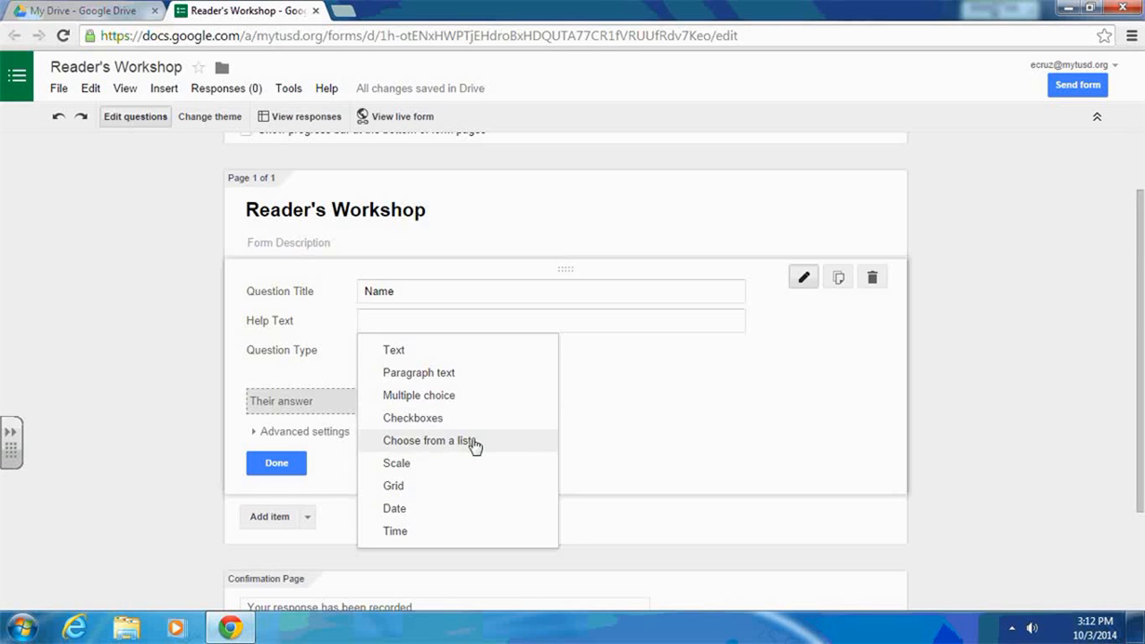
click(580, 391)
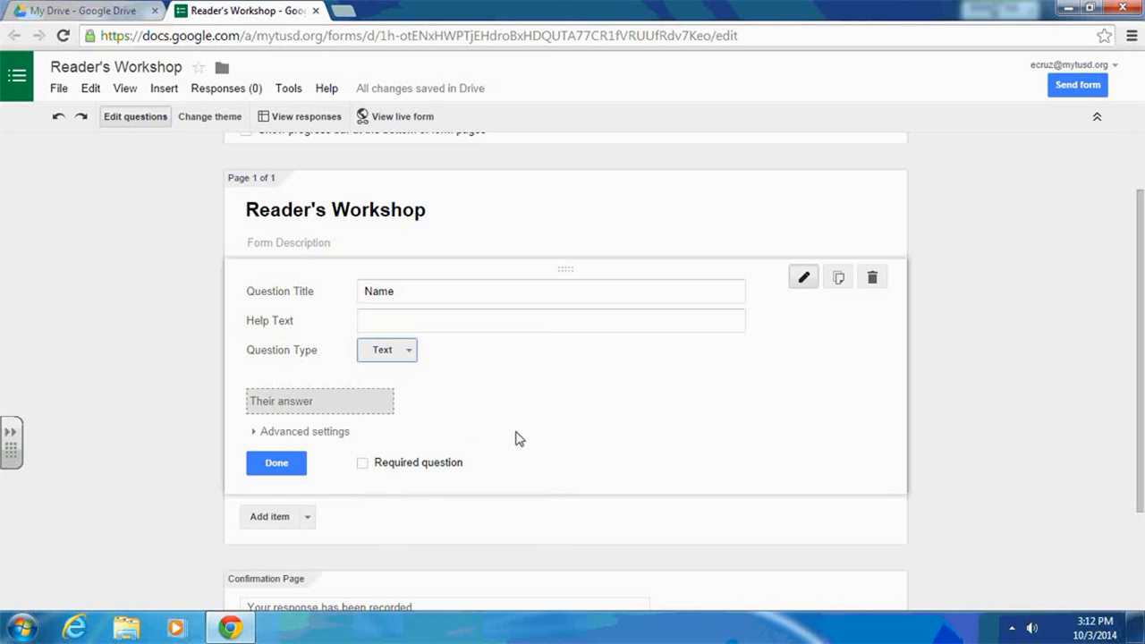
click(364, 464)
click(301, 464)
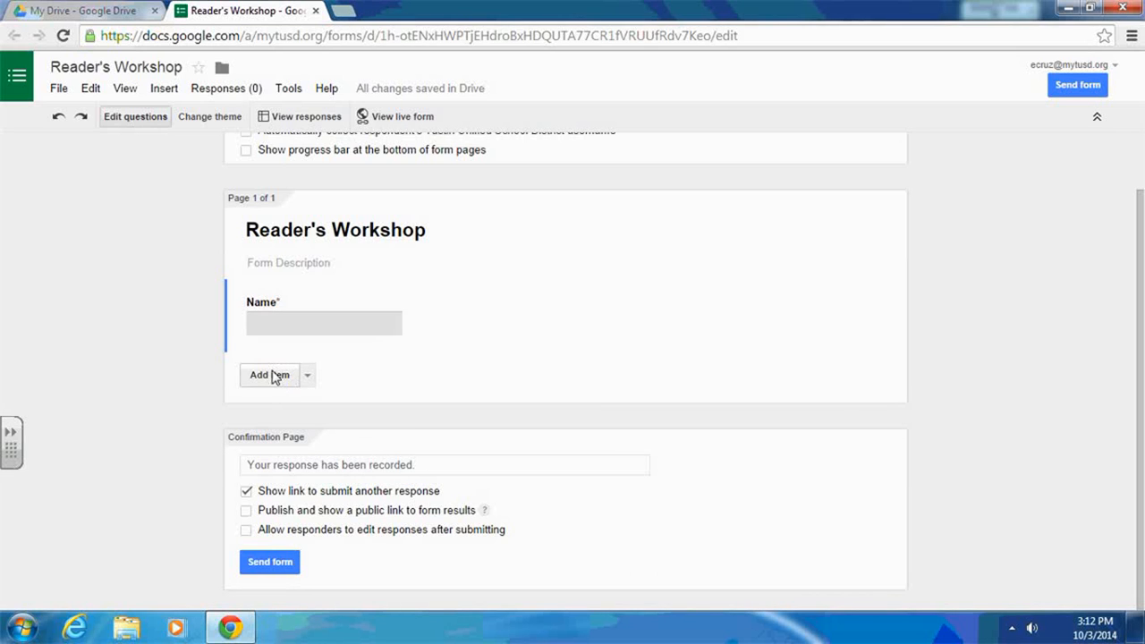
click(275, 377)
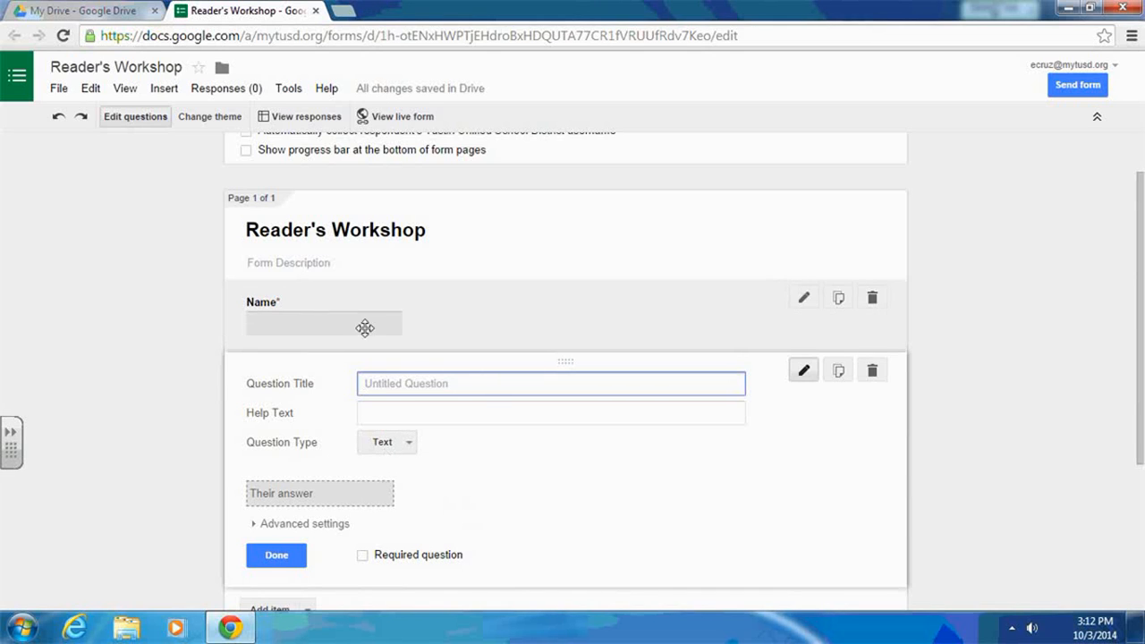
click(875, 376)
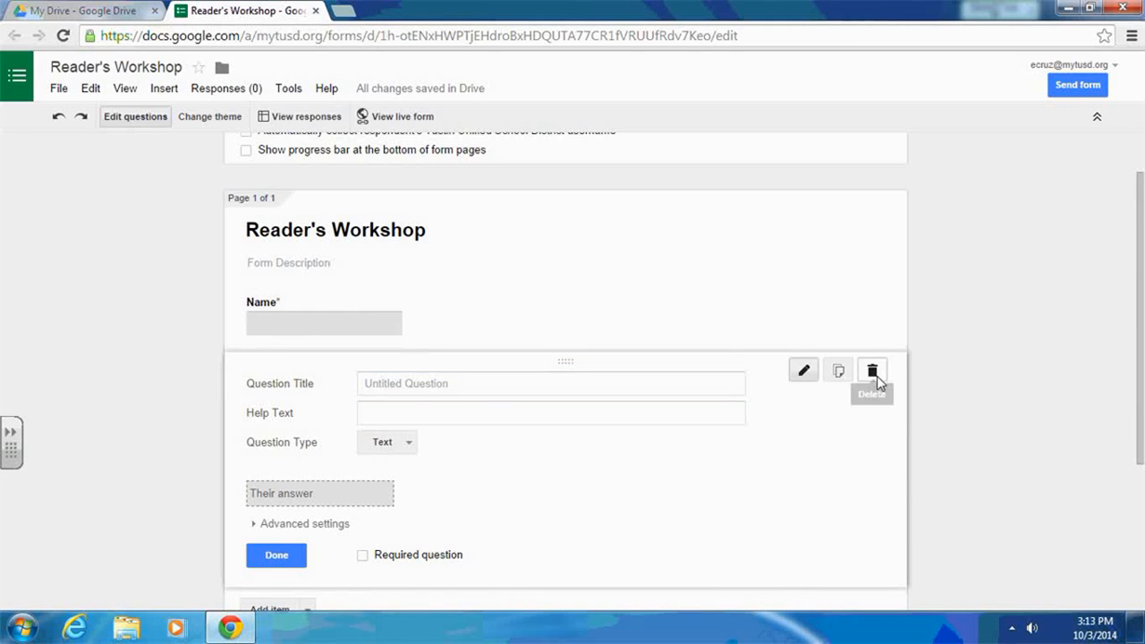
click(309, 377)
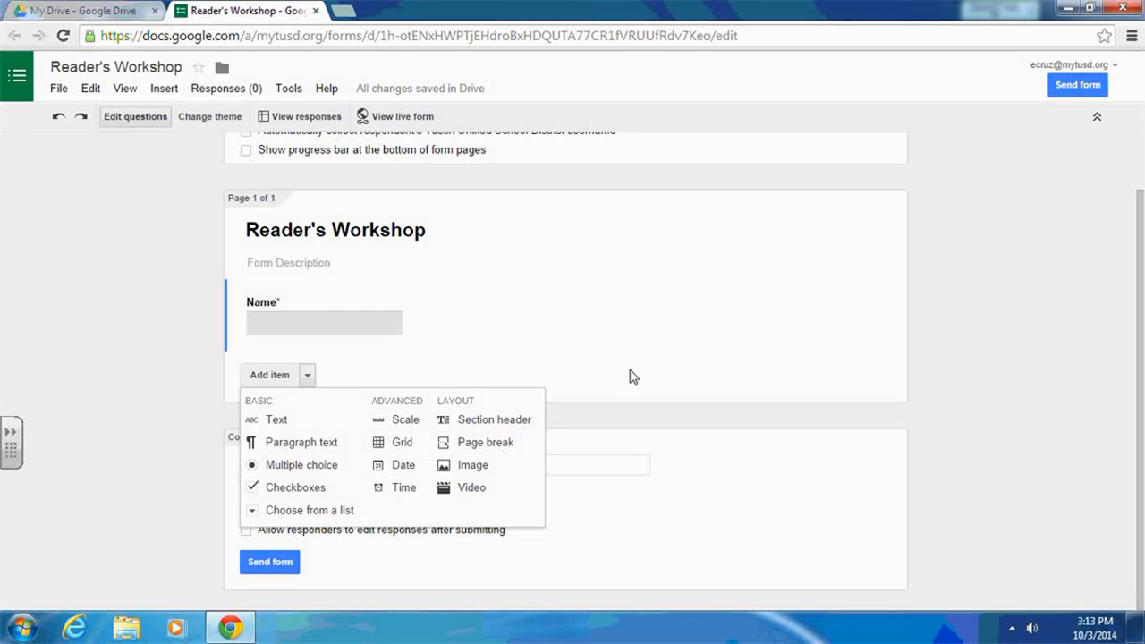
click(955, 362)
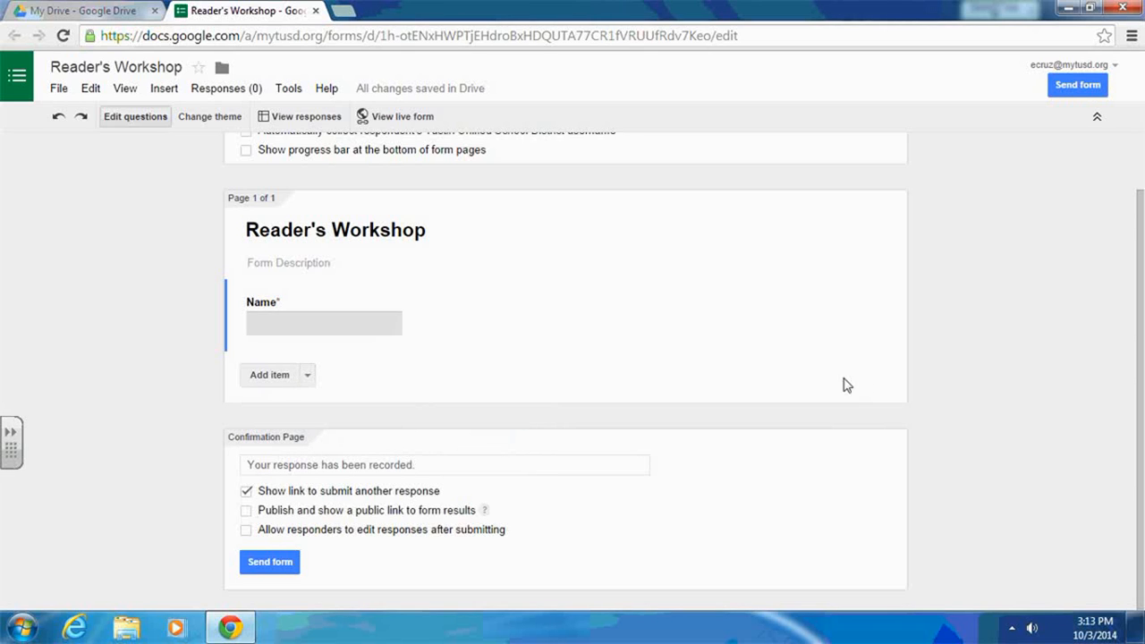
- Turn off the setting requiring Tustin Unified School District login to view the form, confirming the change
scroll(460, 415, up, 2)
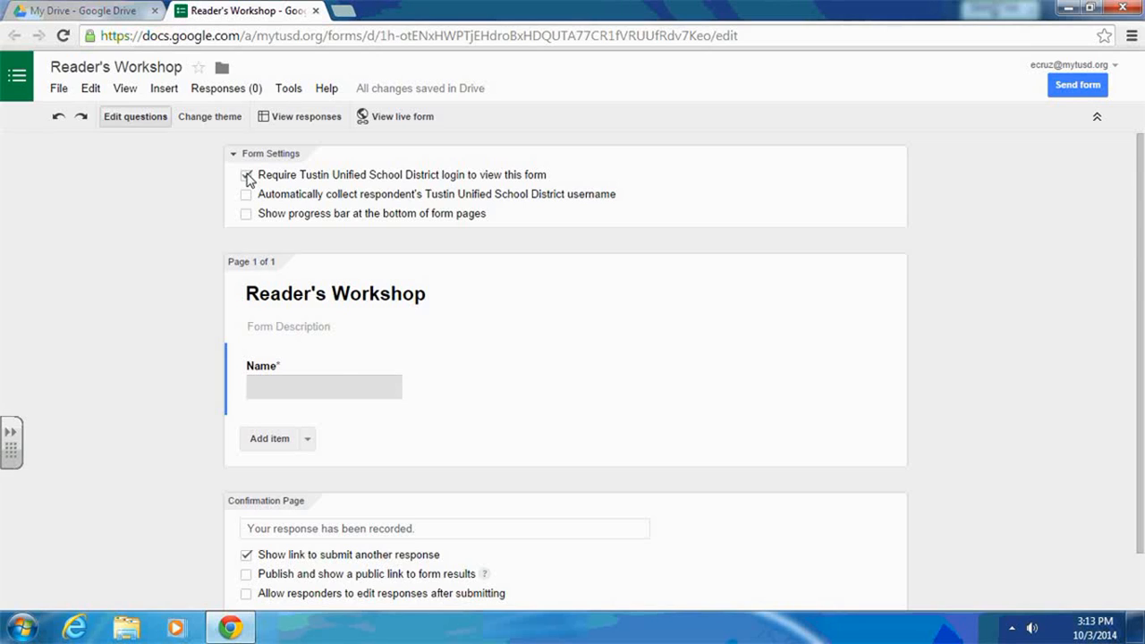
click(247, 175)
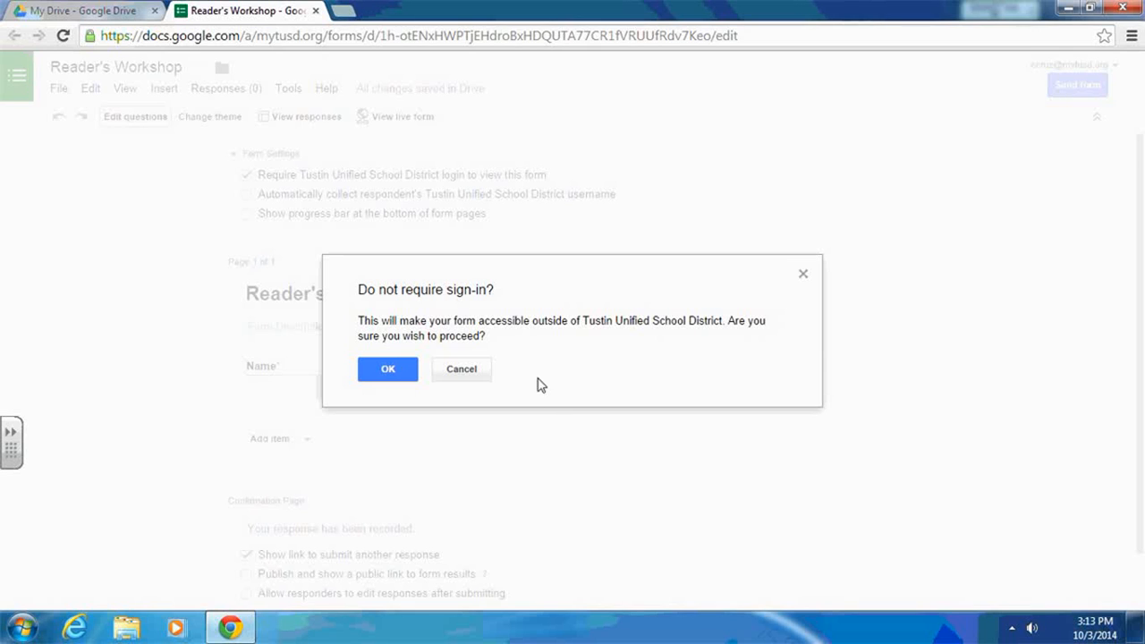
click(408, 376)
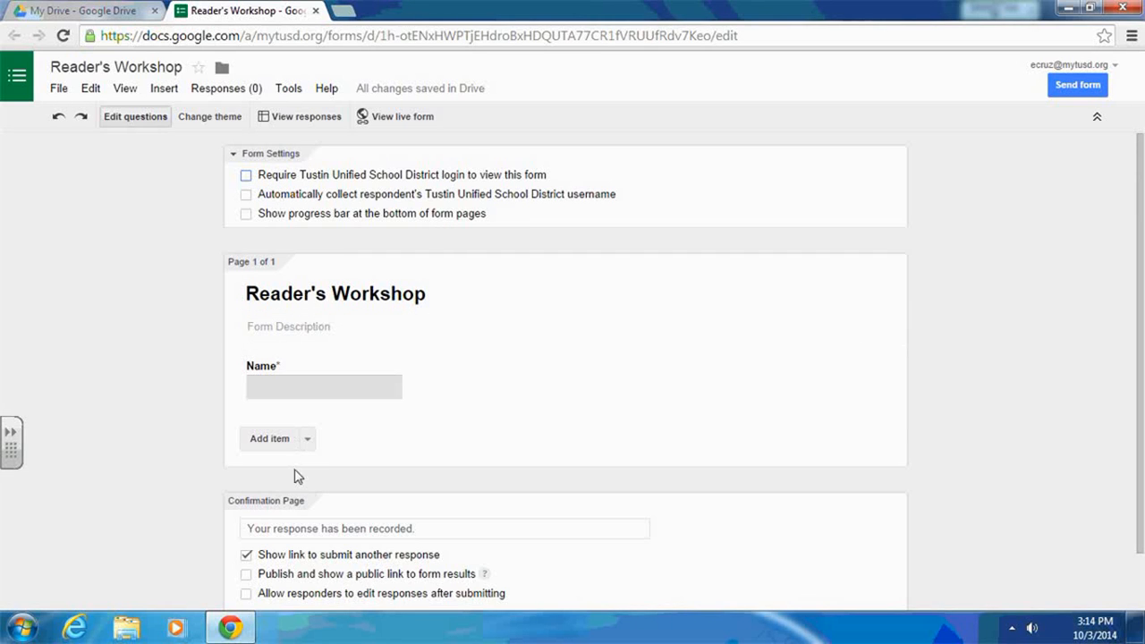
- Add a paragraph text question titled "What did the text say?" with help text "Type the words from the story"
click(308, 440)
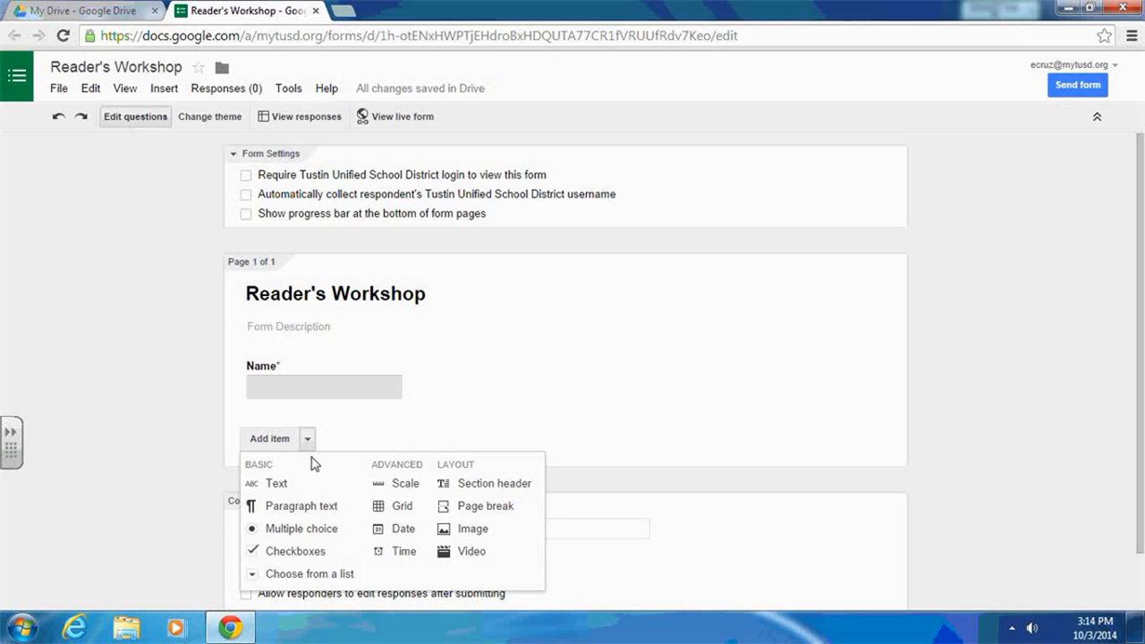
click(299, 507)
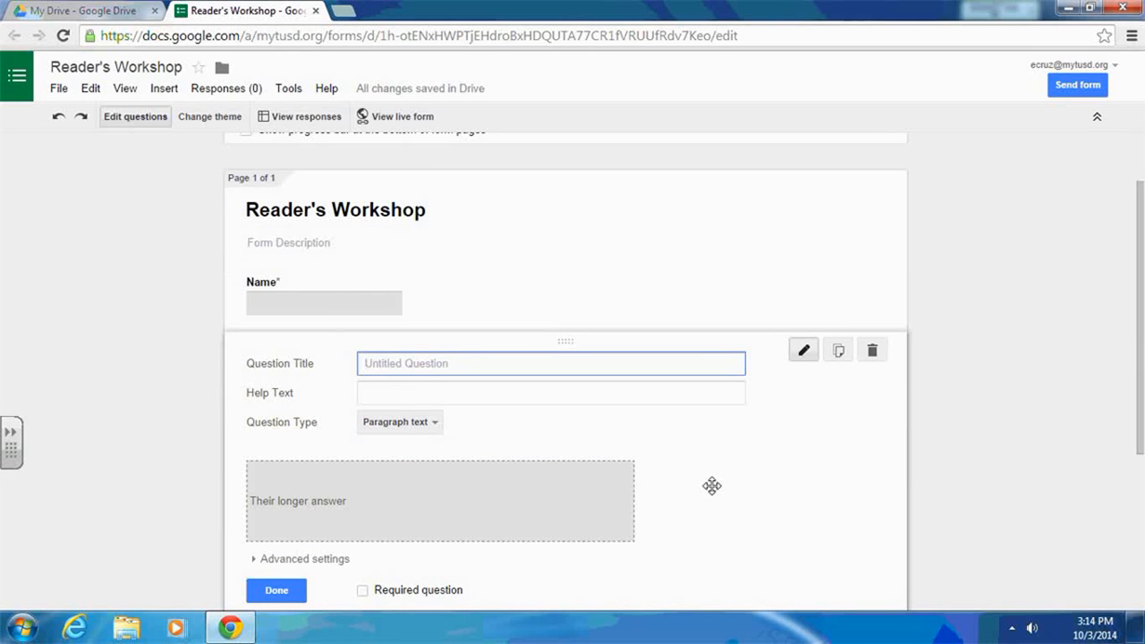
text(What did the text say?)
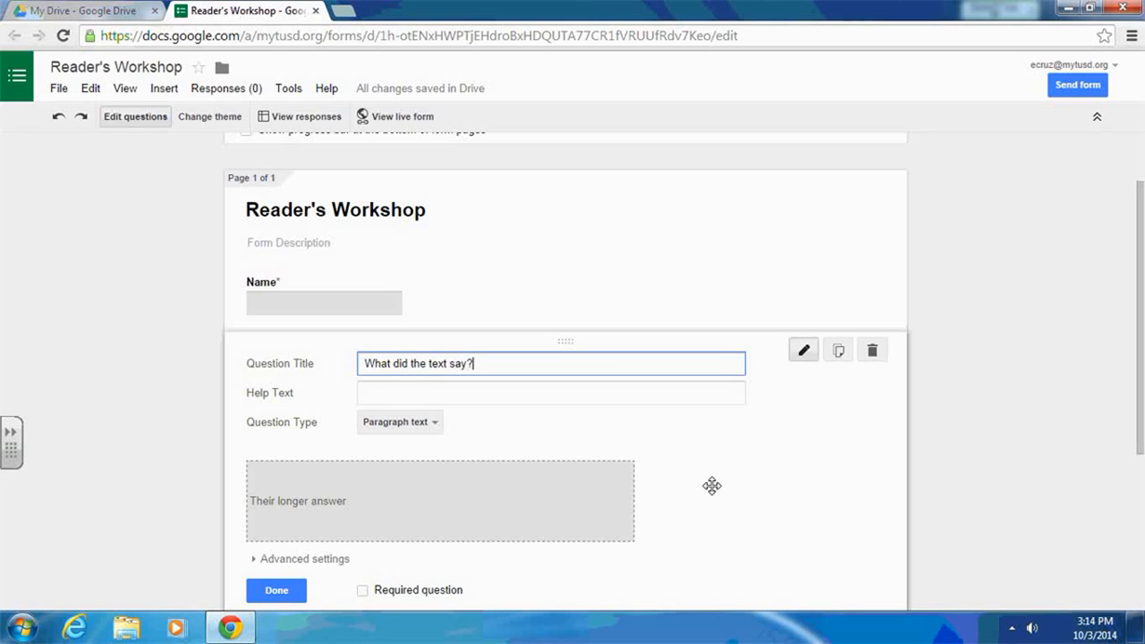
click(595, 394)
text(Ty)
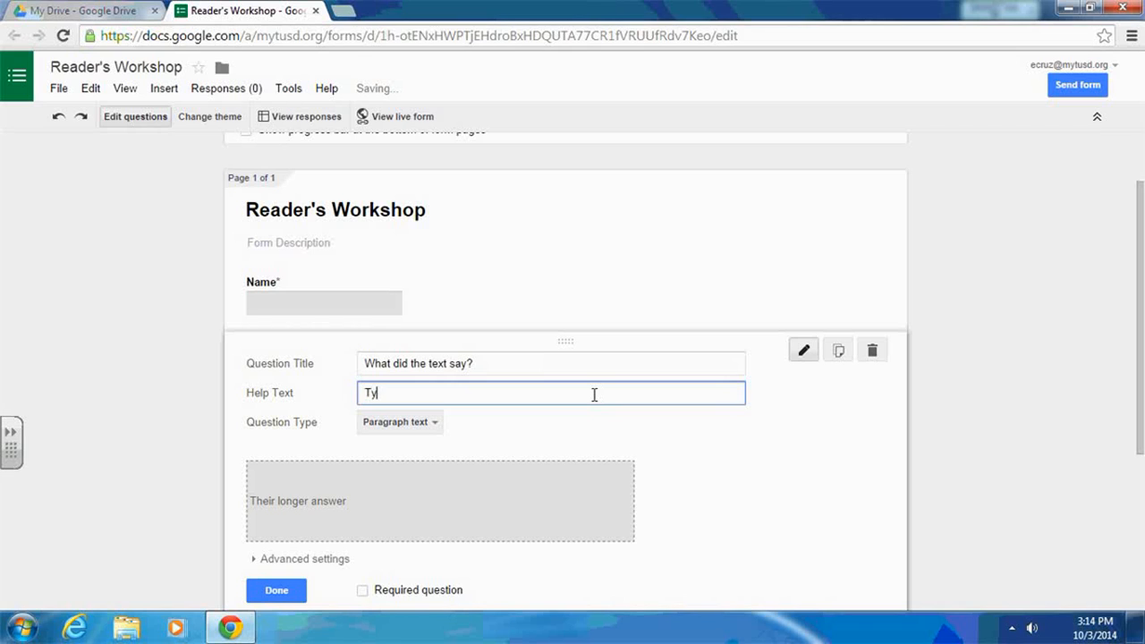
text(pe the word)
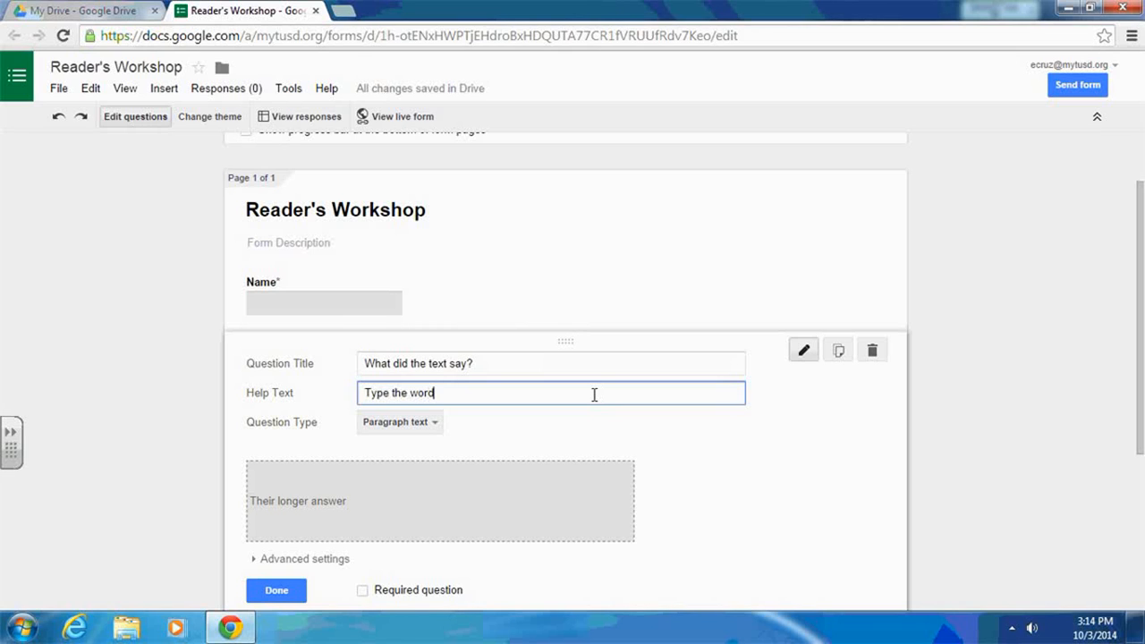
text(s from the story)
scroll(501, 507, down, 1)
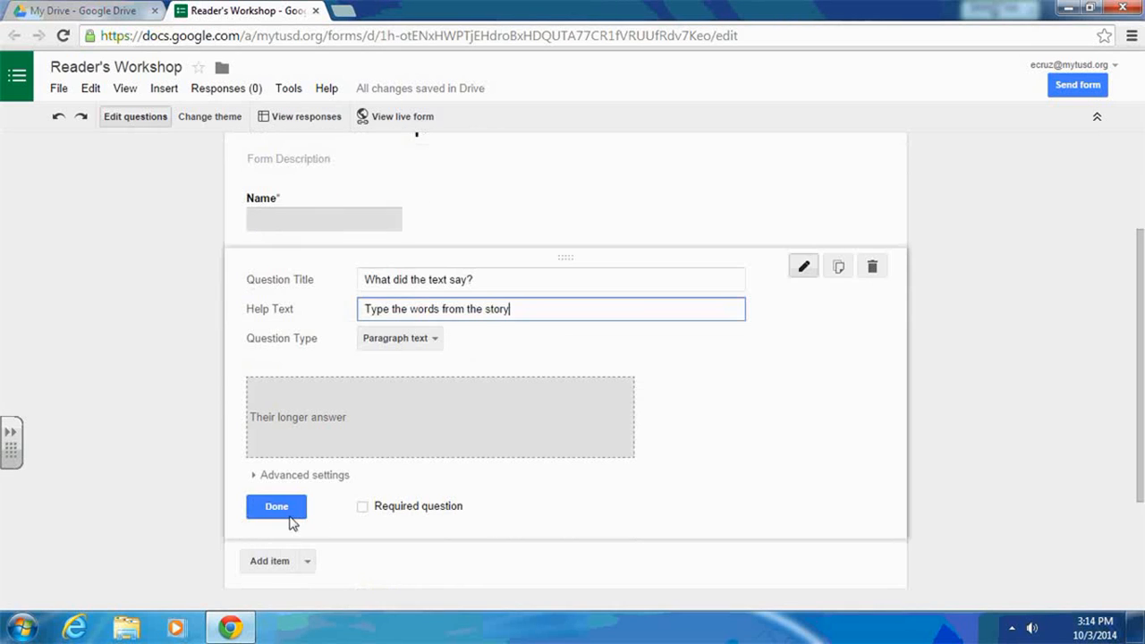
click(297, 510)
- Rename the form to Reader's Workshop: Inferences
scroll(477, 376, up, 2)
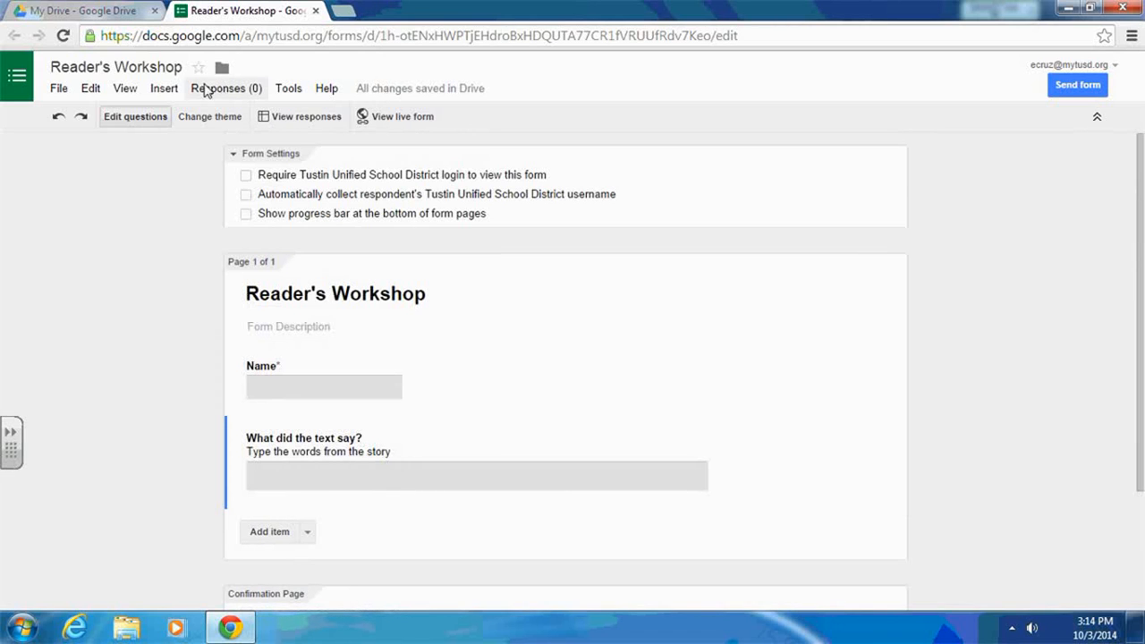
click(177, 69)
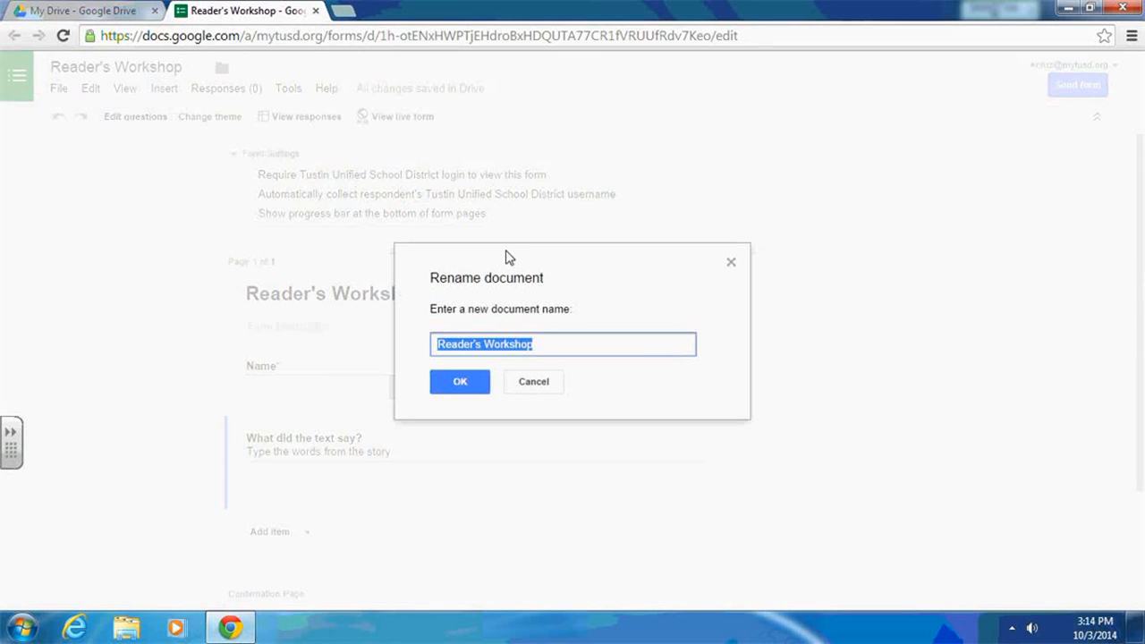
click(533, 349)
text(: I)
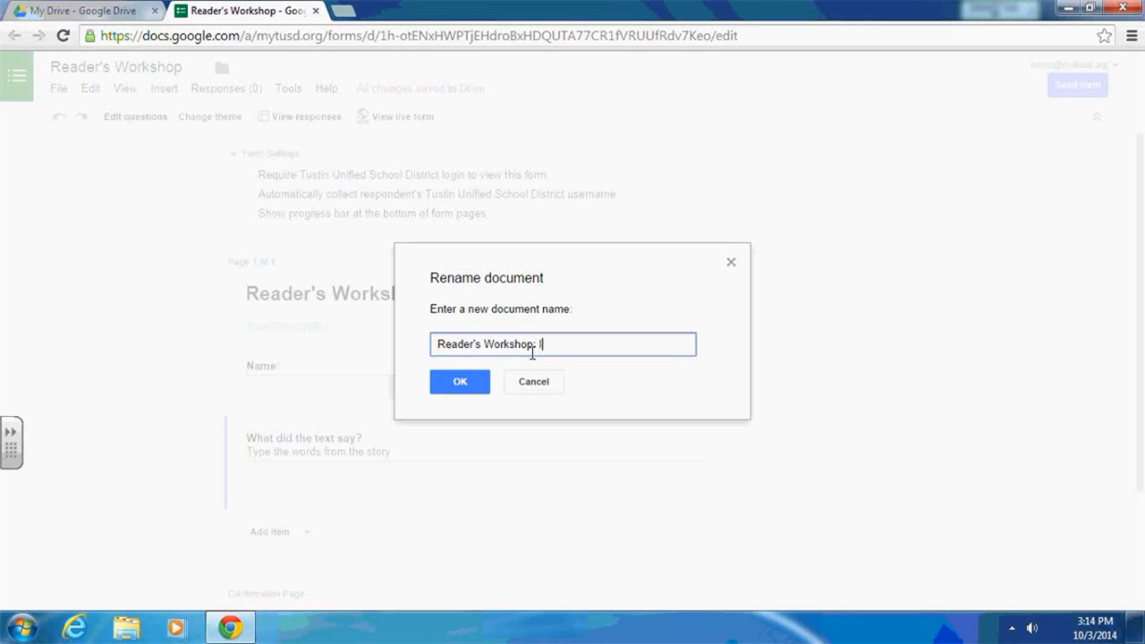
text(nferences)
key(Return)
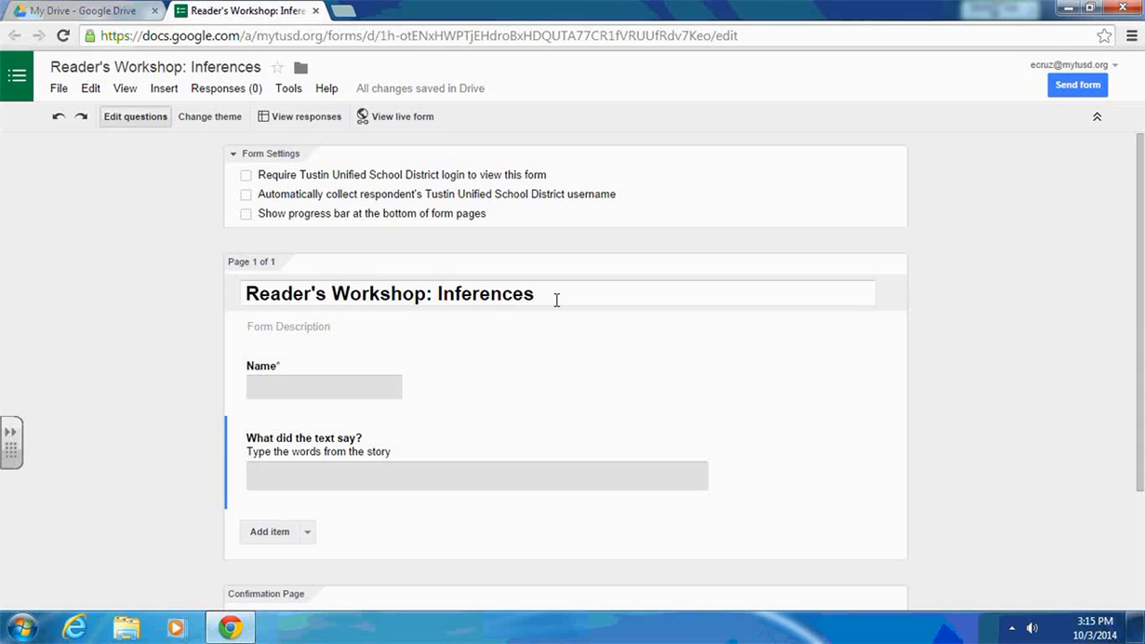
- Add a paragraph text question titled "What does the text mean?" with help text "What do you think the author is saying?"
scroll(370, 478, down, 1)
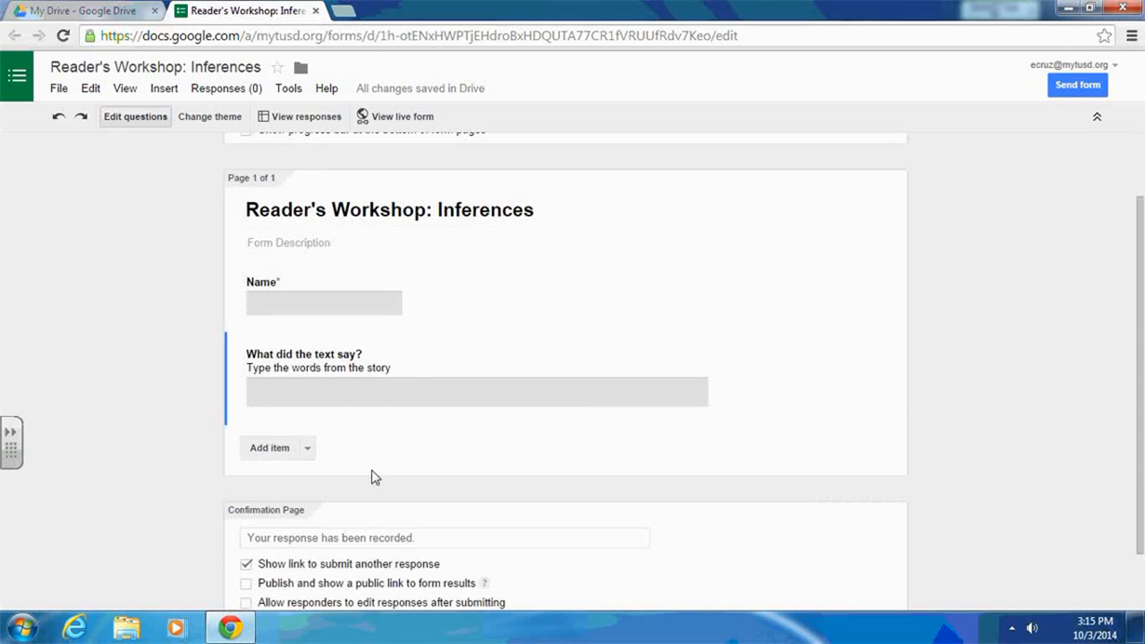
click(271, 450)
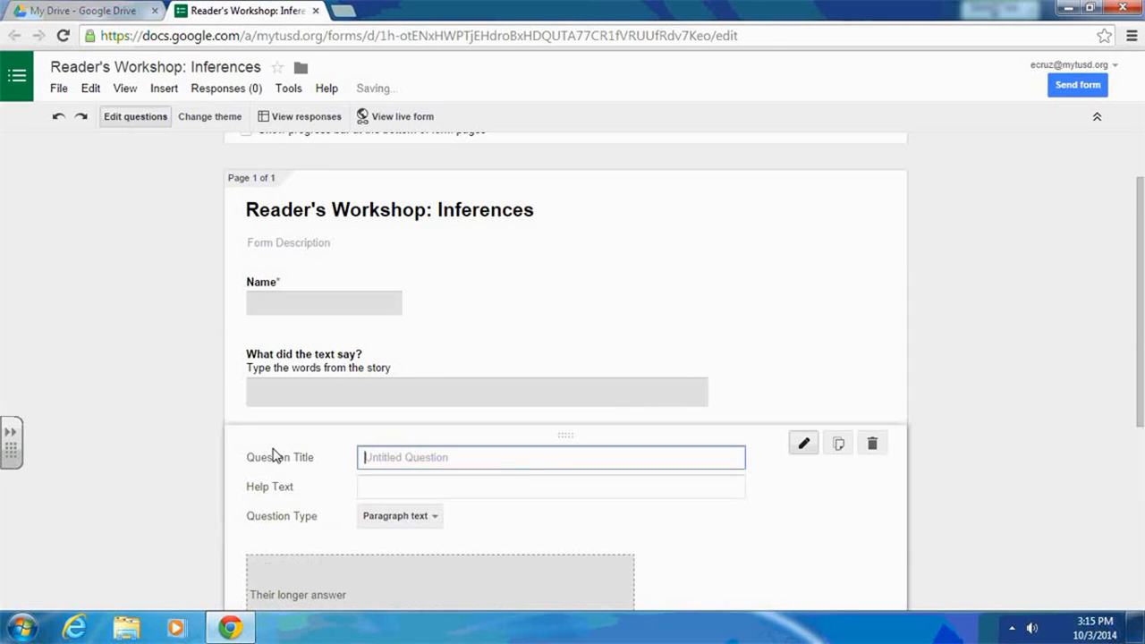
text(Wh)
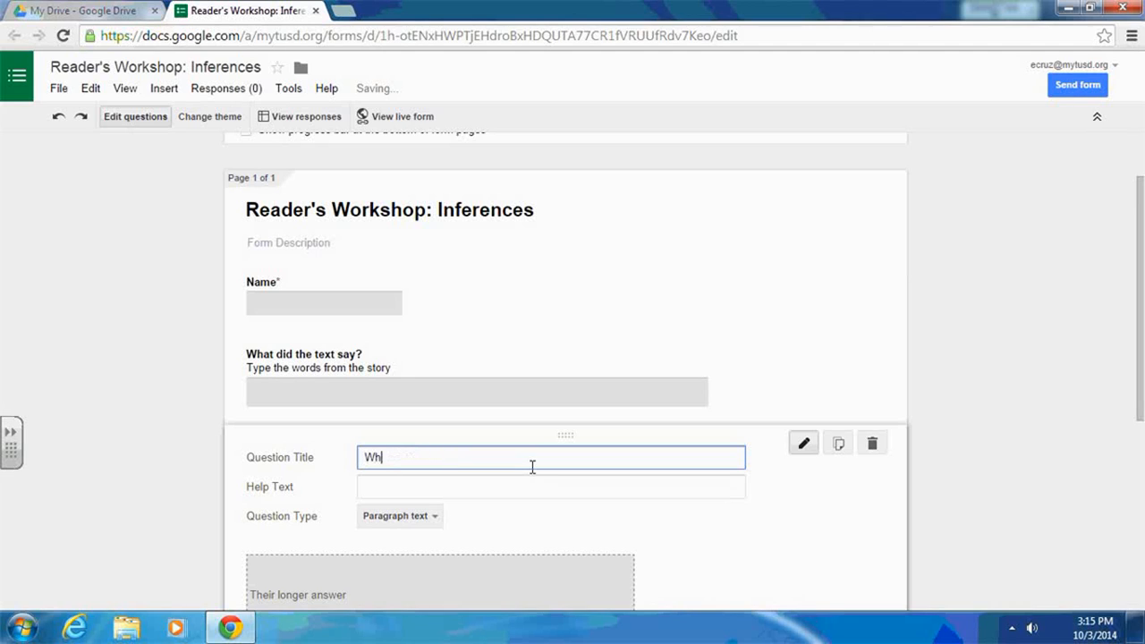
text(at does t)
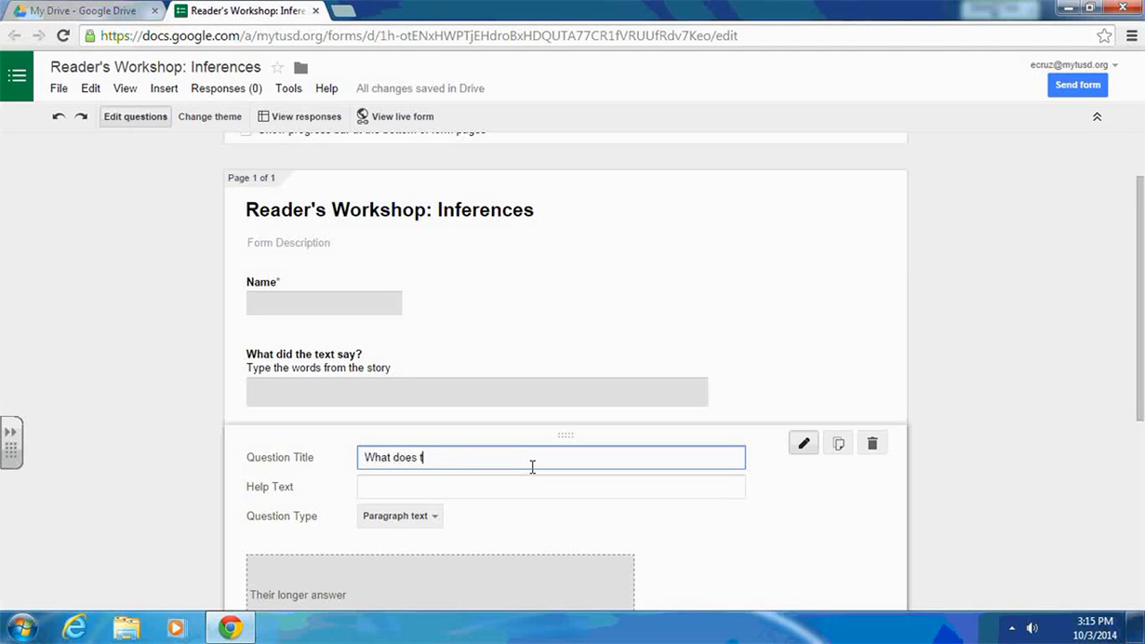
text(his)
key(BackSpace)
key(BackSpace)
text(e text mean?)
click(520, 489)
text(What do )
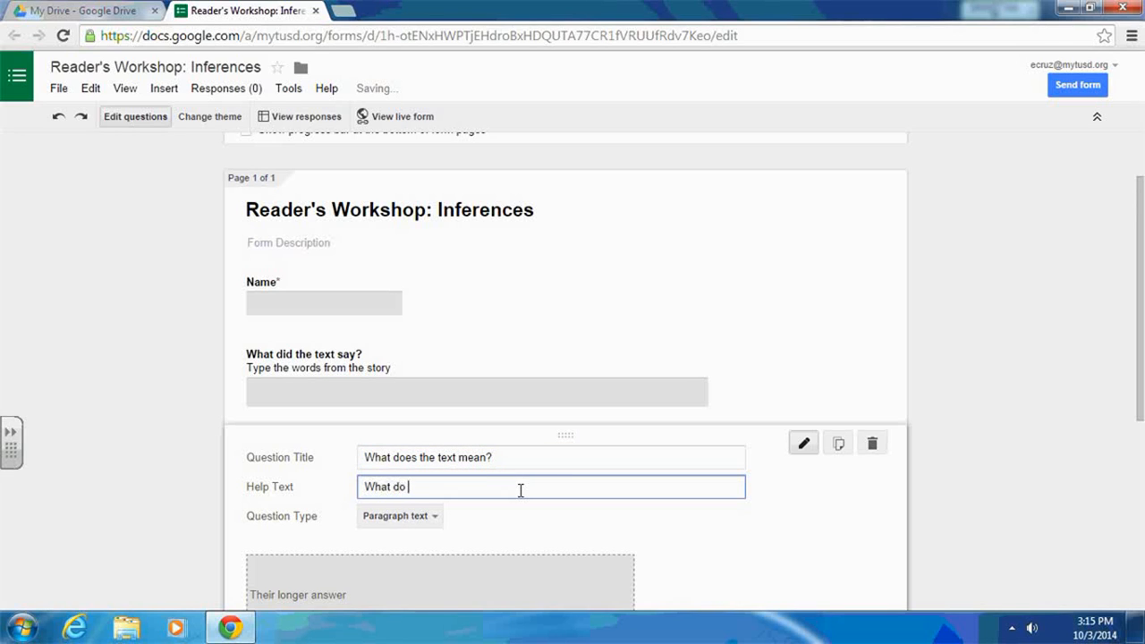
text(you think )
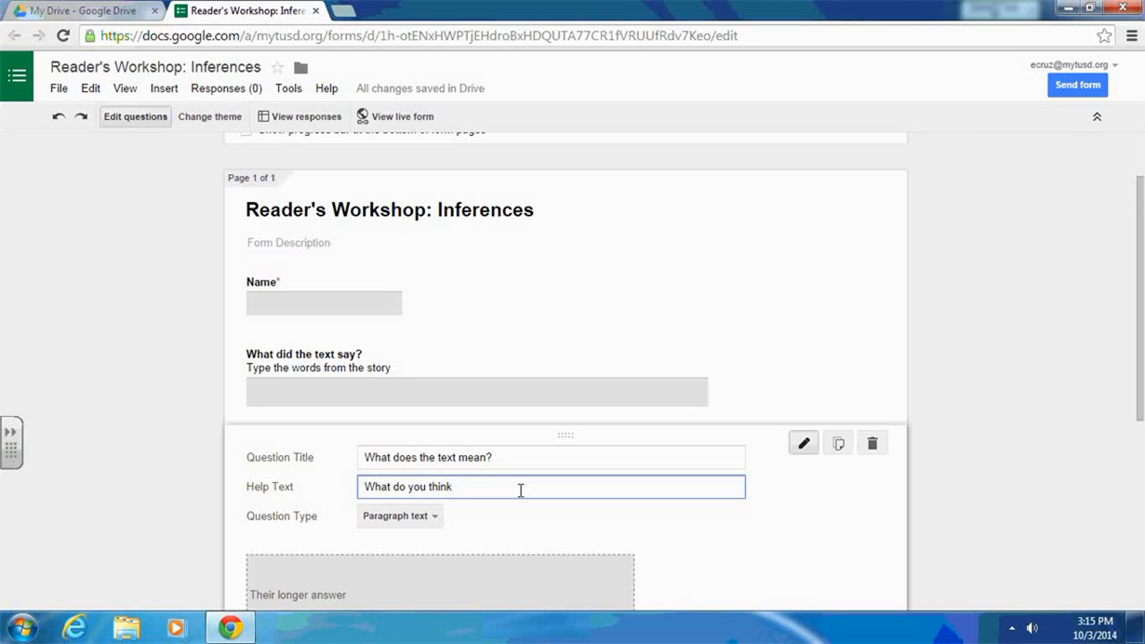
text(the author is saying?)
scroll(521, 490, down, 1)
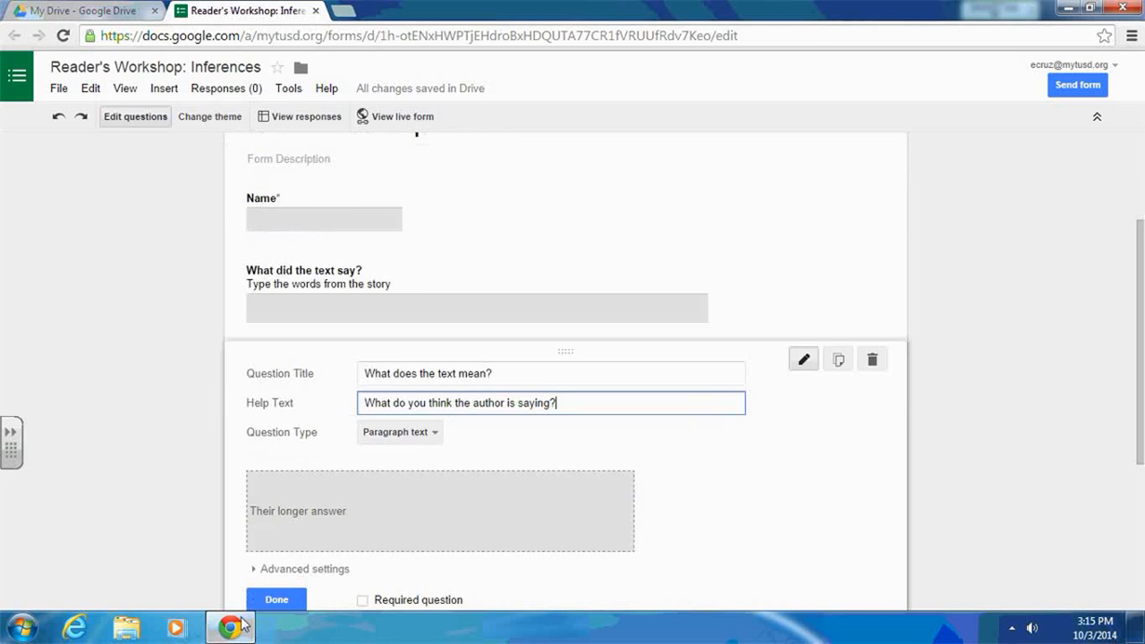
click(279, 602)
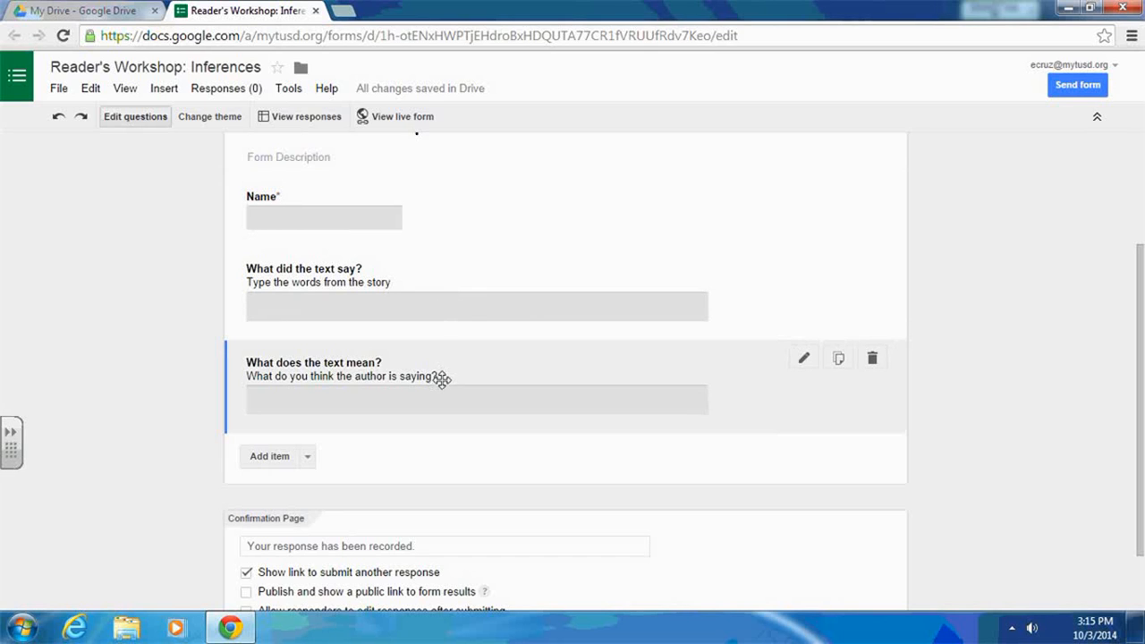
- Mark the questions "What did the text say?" and "What does the text mean?" as required
click(433, 272)
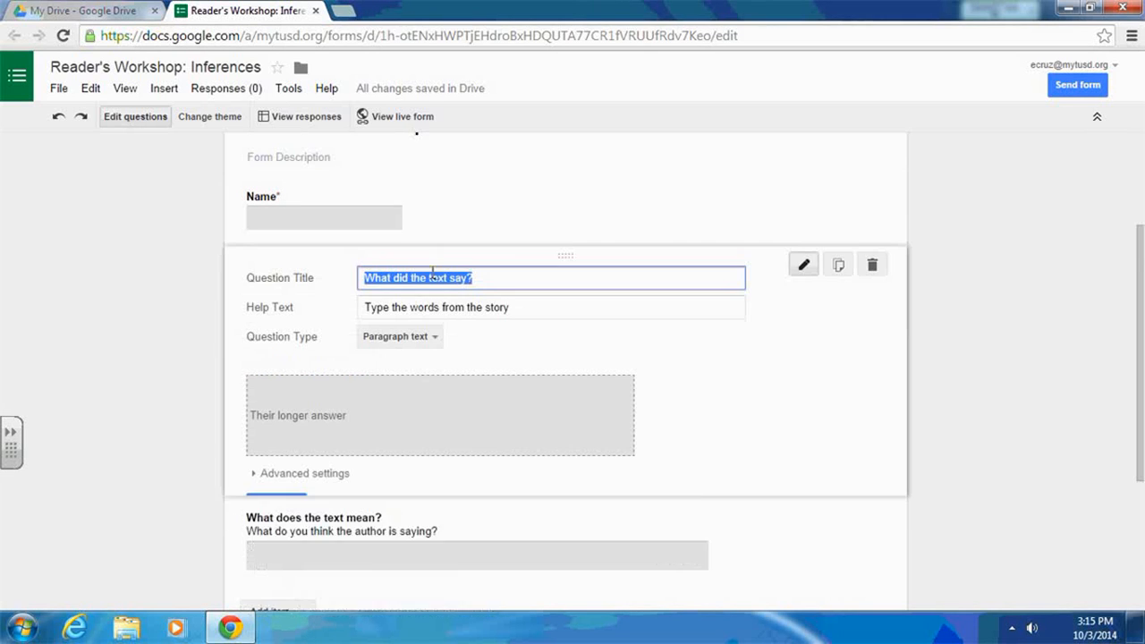
click(363, 506)
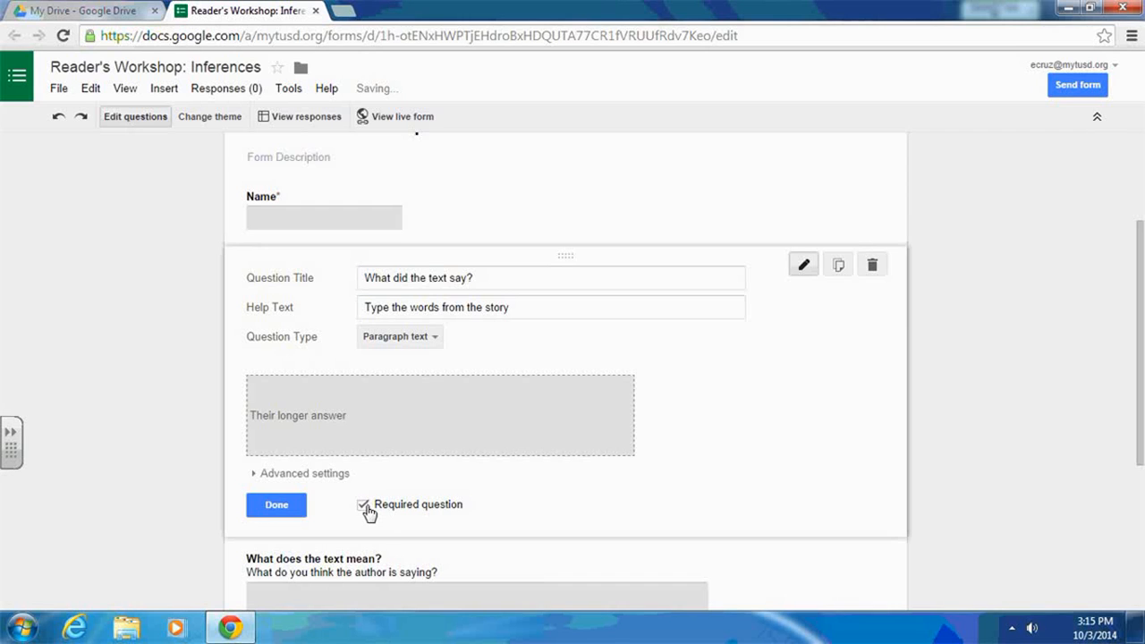
click(272, 509)
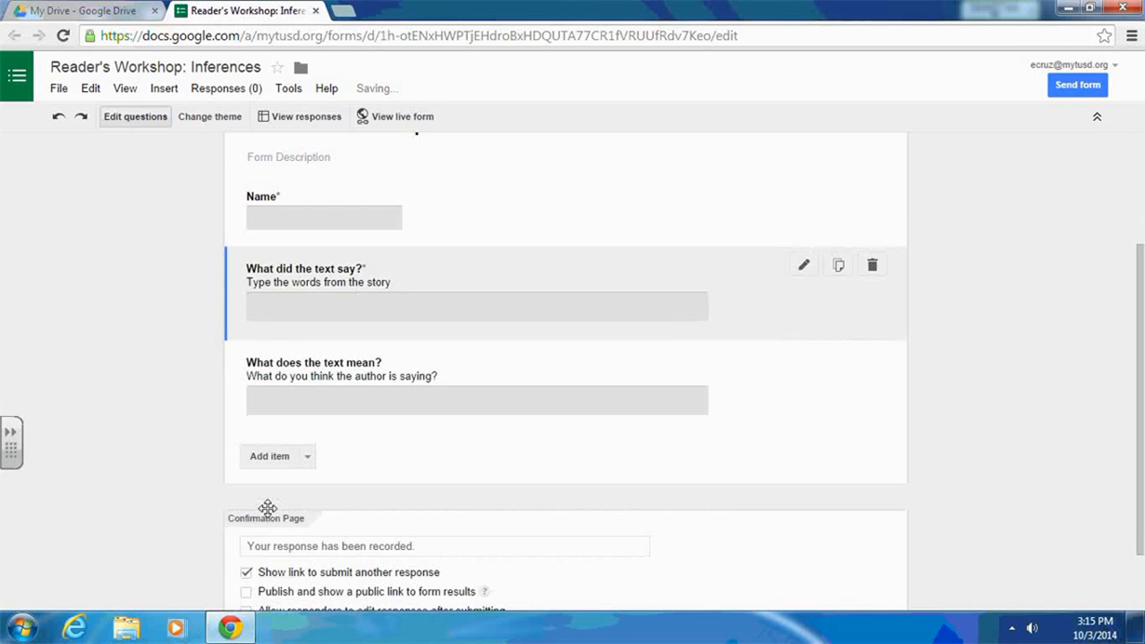
click(471, 369)
scroll(422, 552, down, 1)
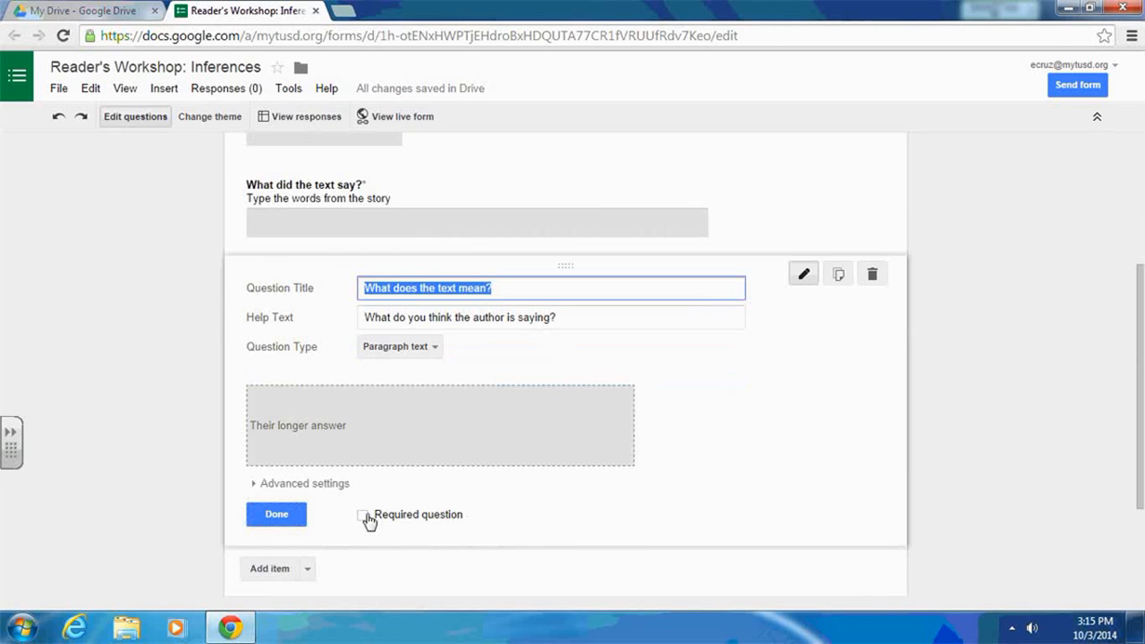
click(365, 517)
click(279, 515)
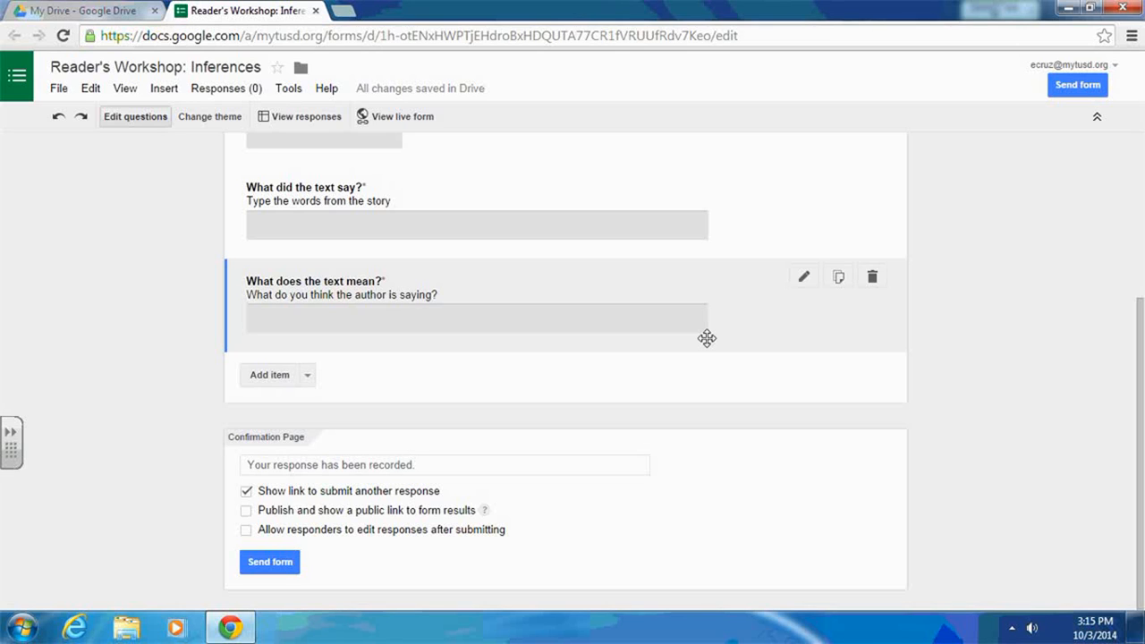
- Add a required paragraph text question titled "What is your evidence?" with help text "How do you know that?"
scroll(1030, 291, up, 1)
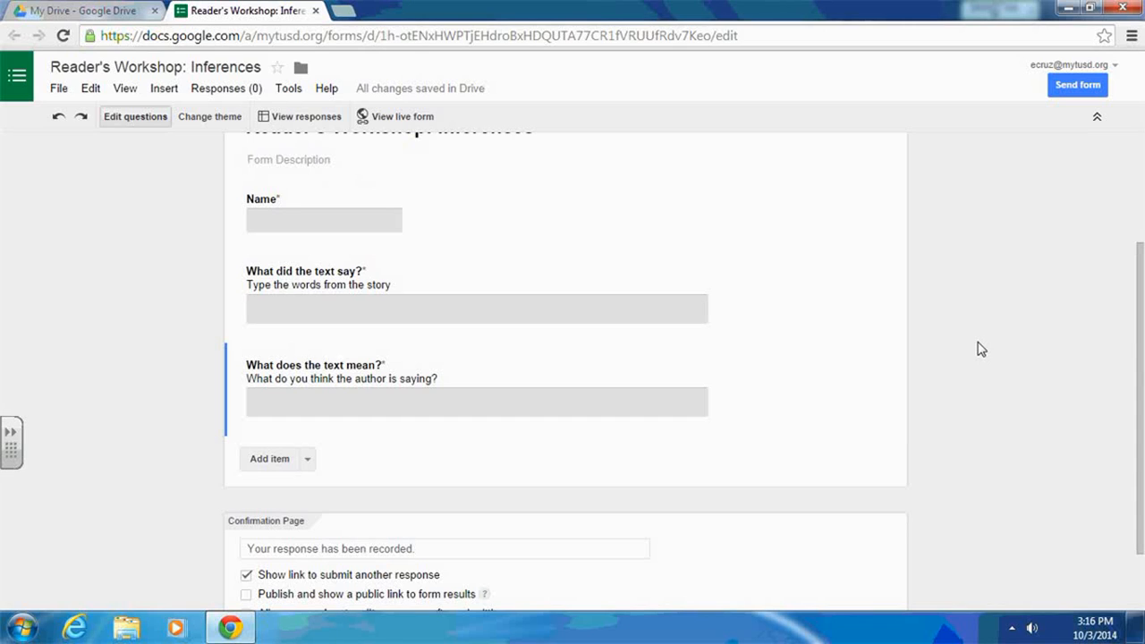
click(271, 461)
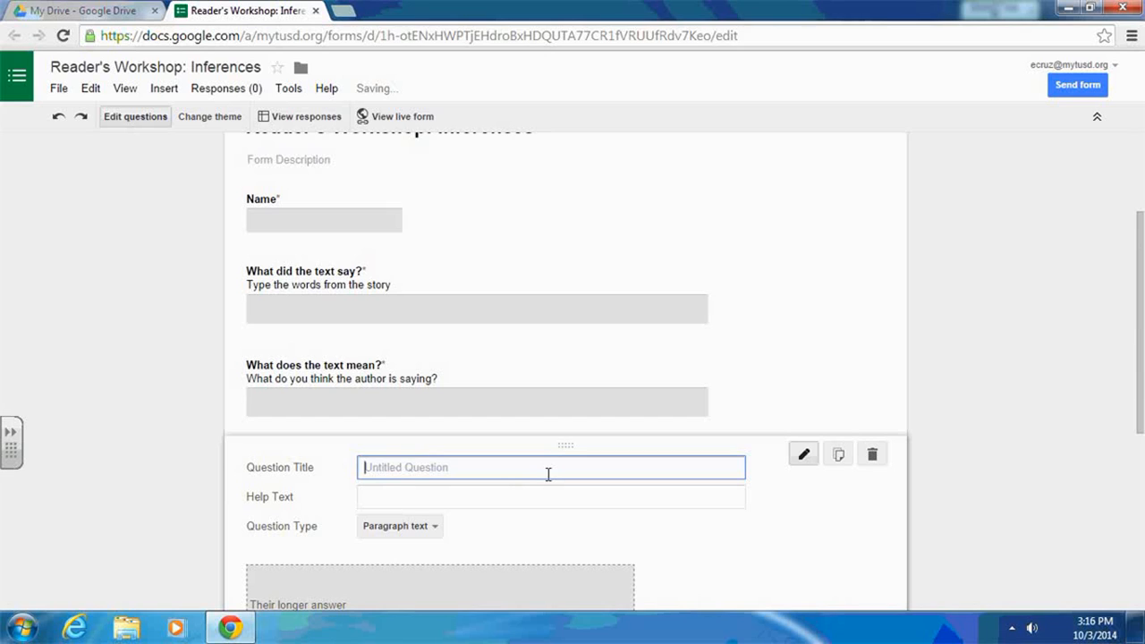
text(Ho)
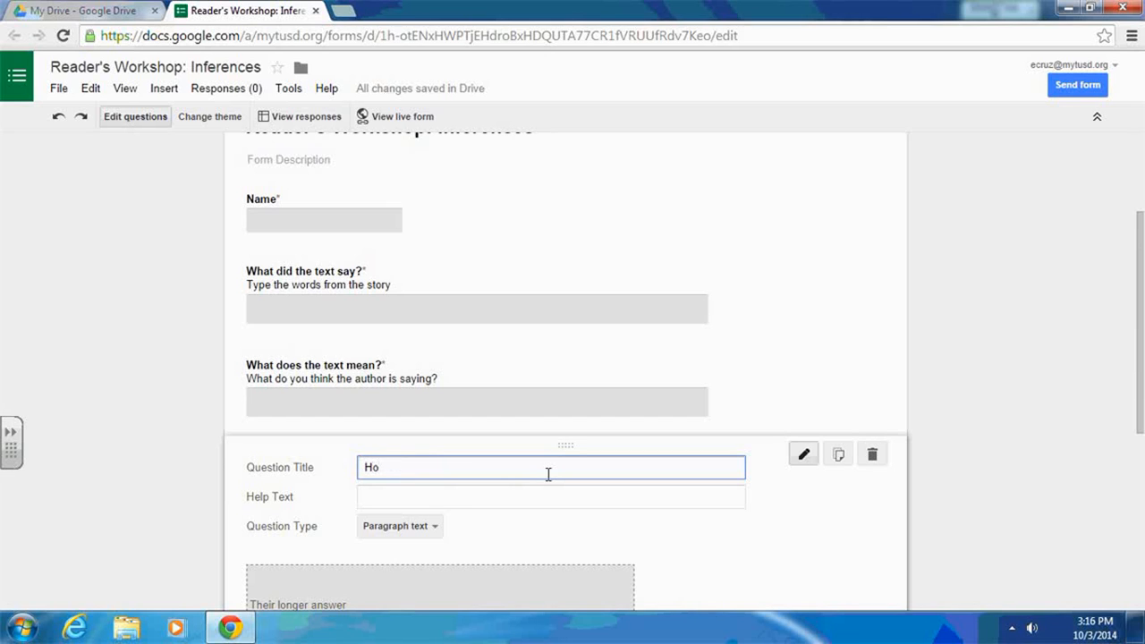
key(BackSpace)
key(BackSpace)
text(What is your evidence)
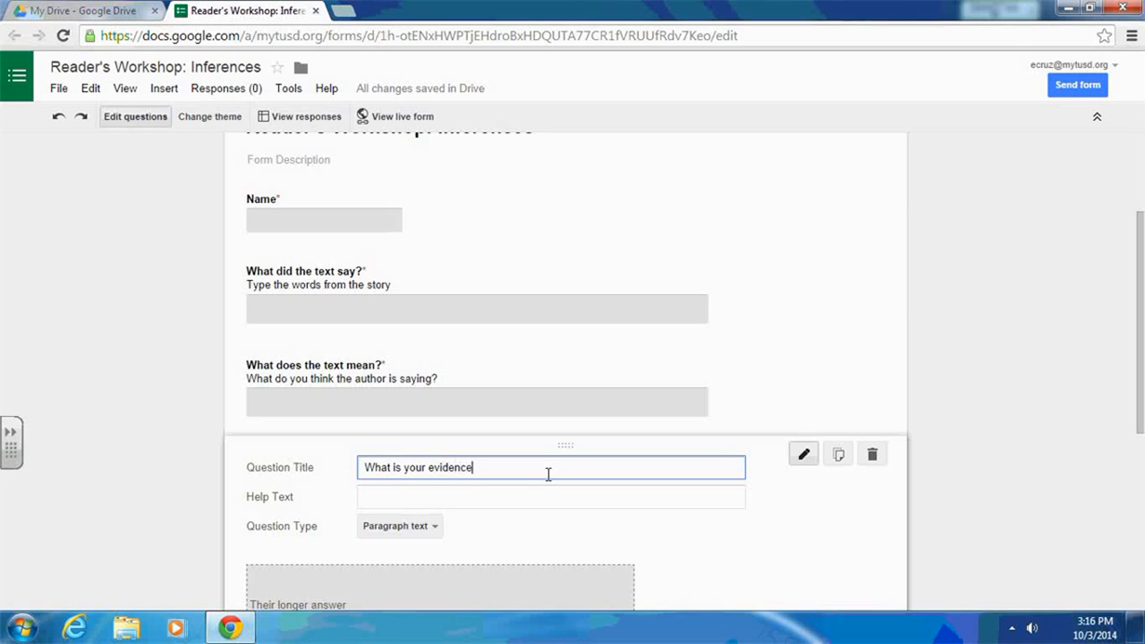
text(?)
click(534, 495)
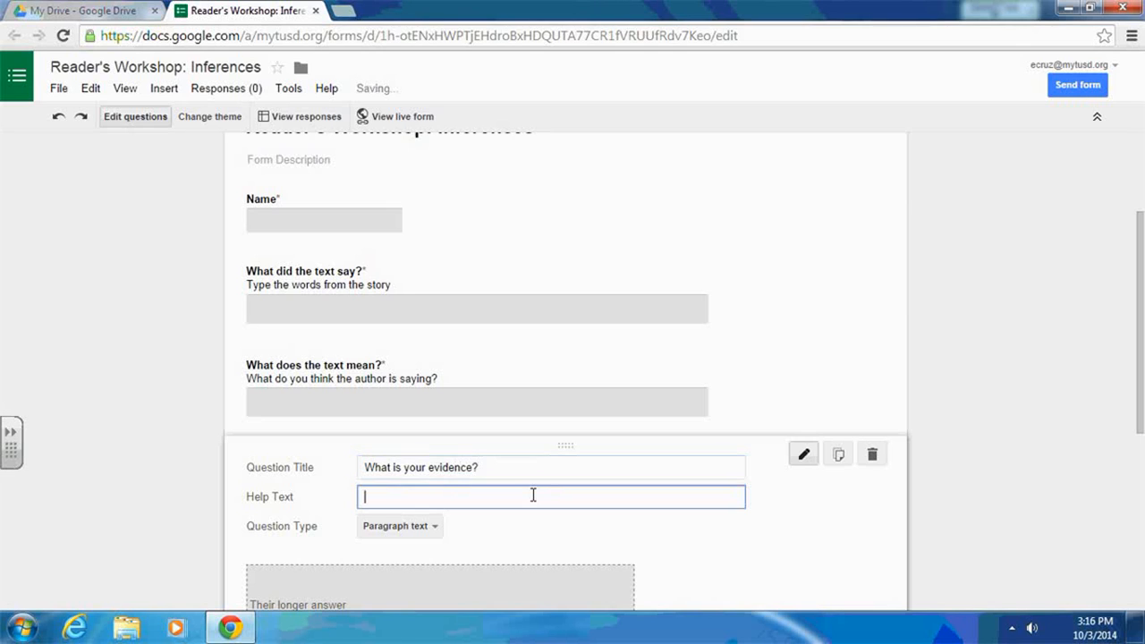
text(How do you )
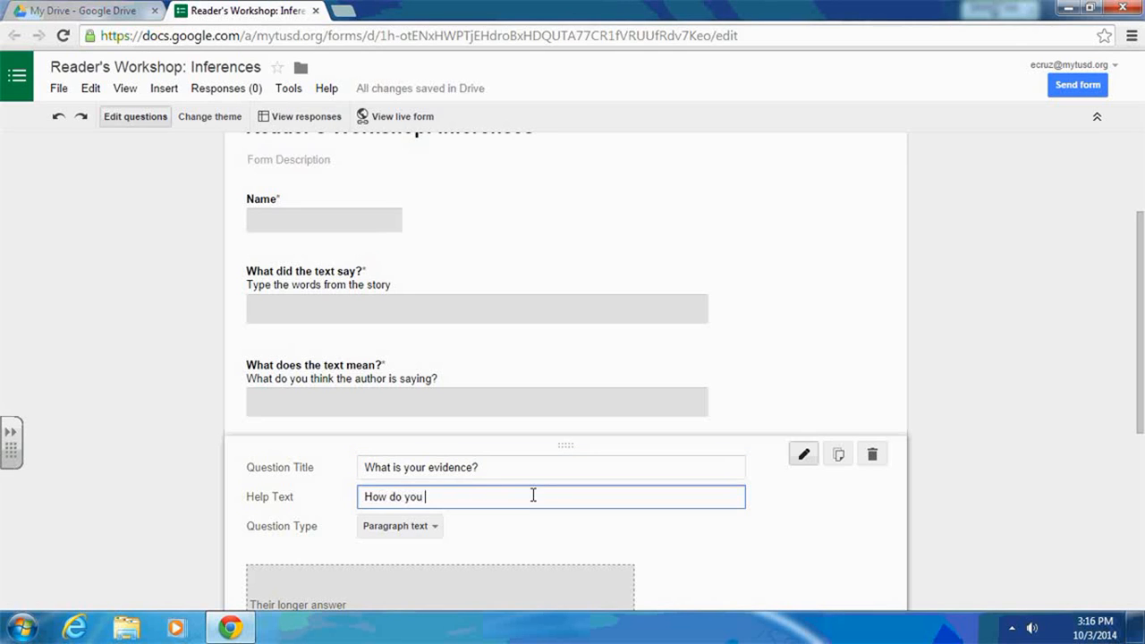
text(know that?)
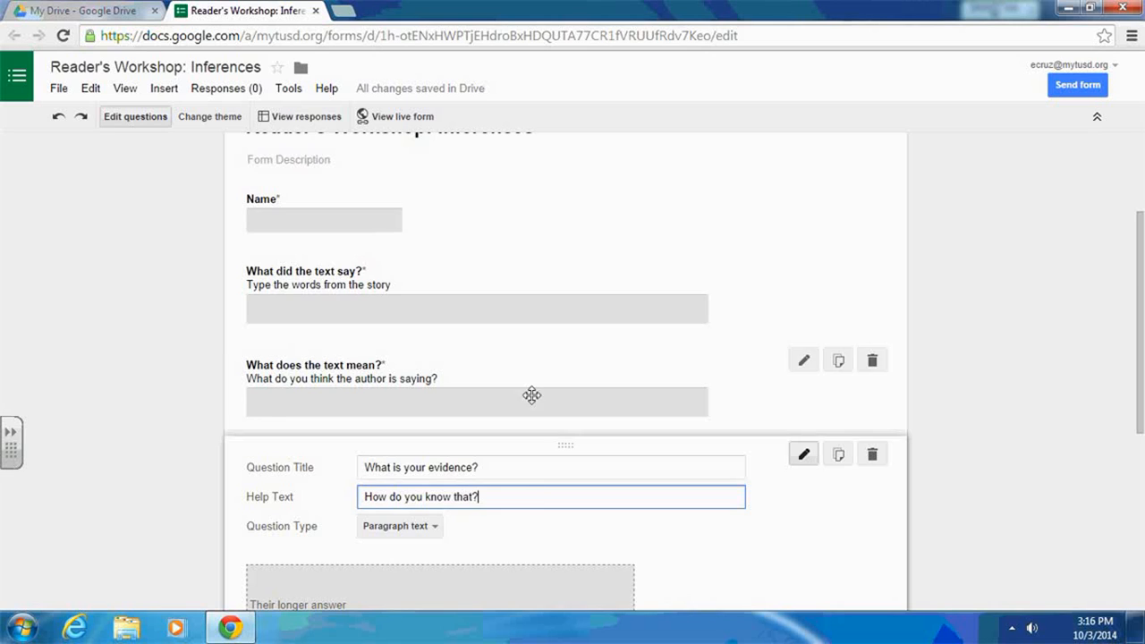
scroll(532, 395, down, 2)
click(421, 533)
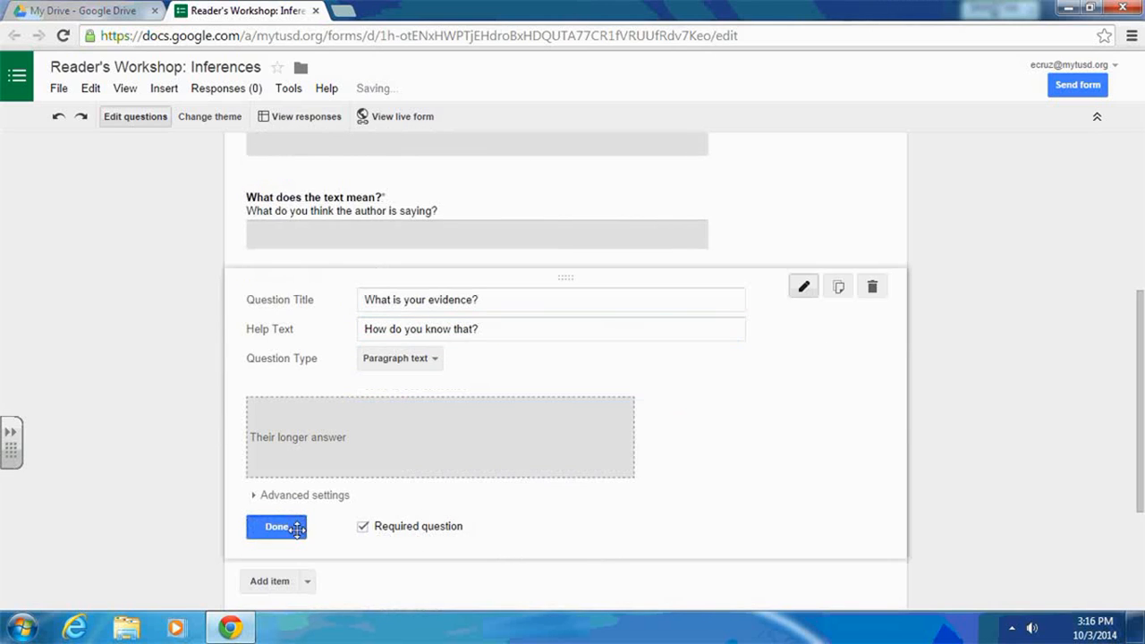
click(276, 527)
scroll(982, 357, up, 2)
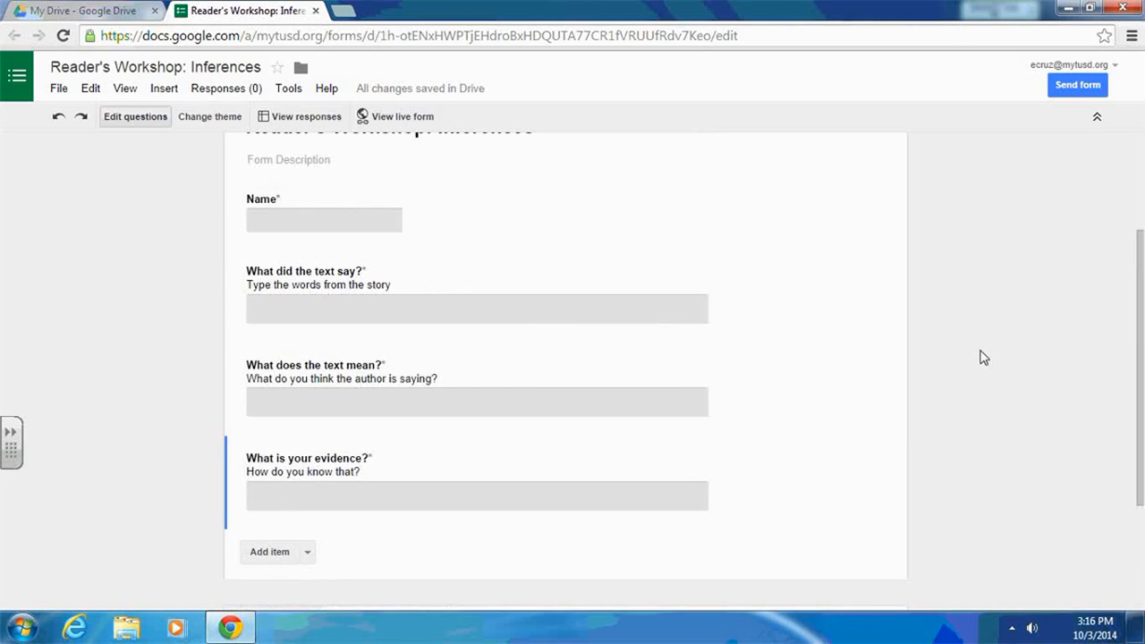
scroll(982, 357, down, 1)
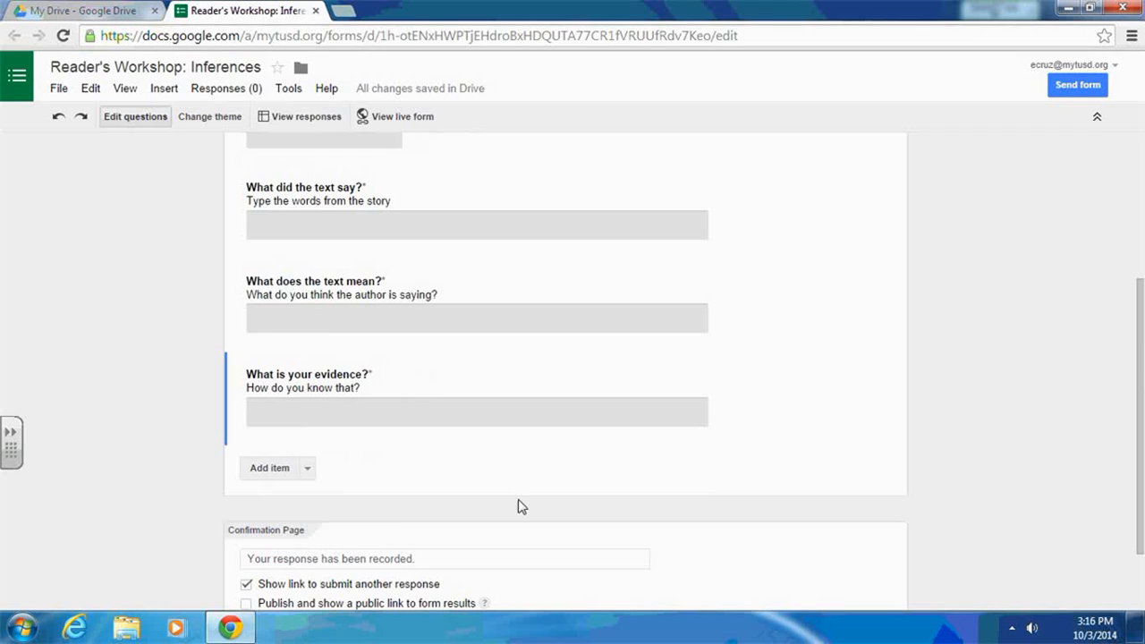
click(306, 469)
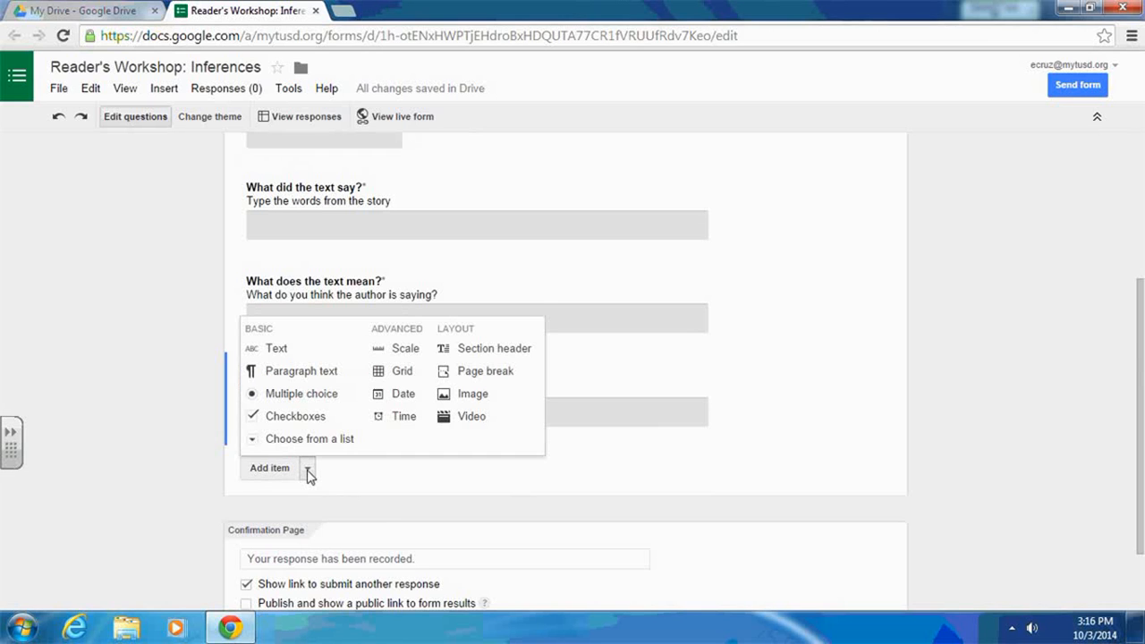
click(387, 348)
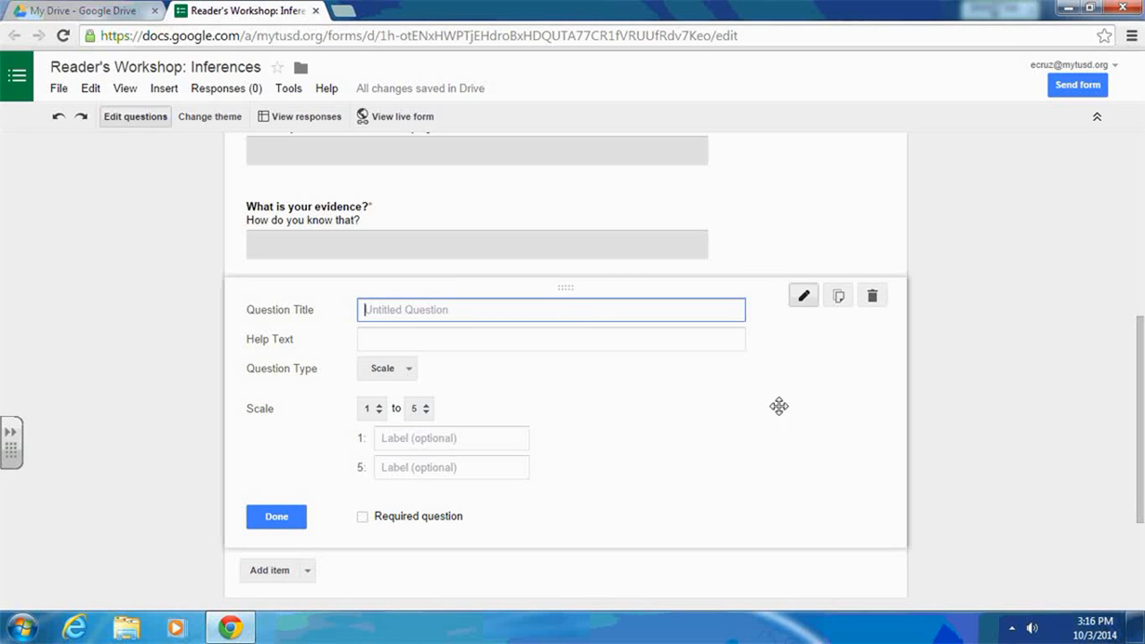
click(873, 297)
- Set the confirmation page message to "Thank you! Great job!"
scroll(995, 344, up, 3)
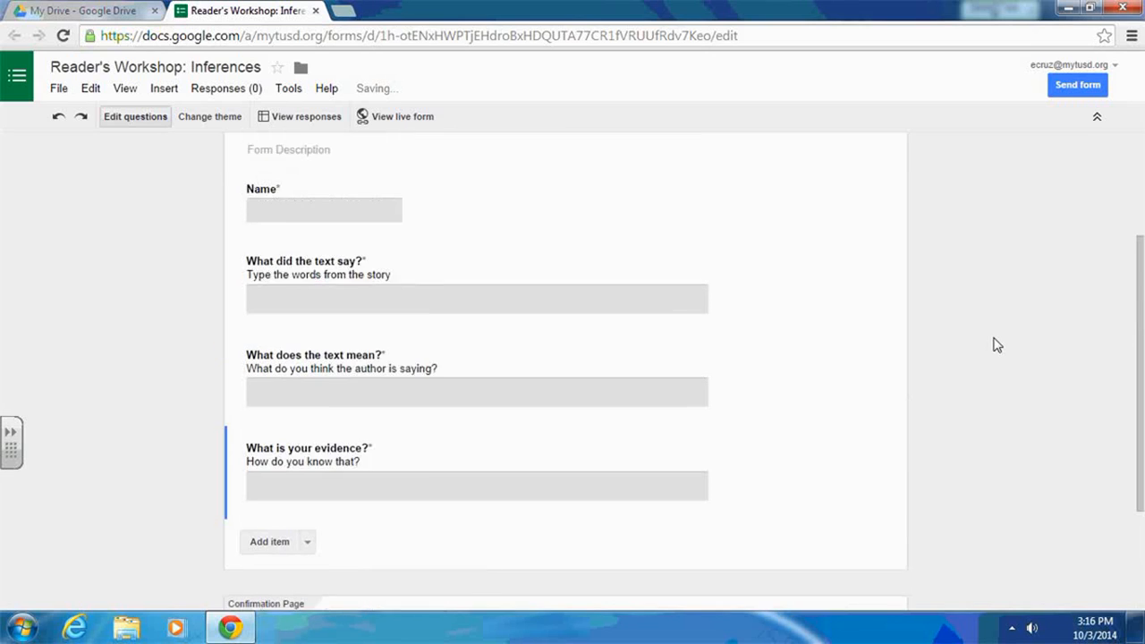
scroll(995, 344, down, 3)
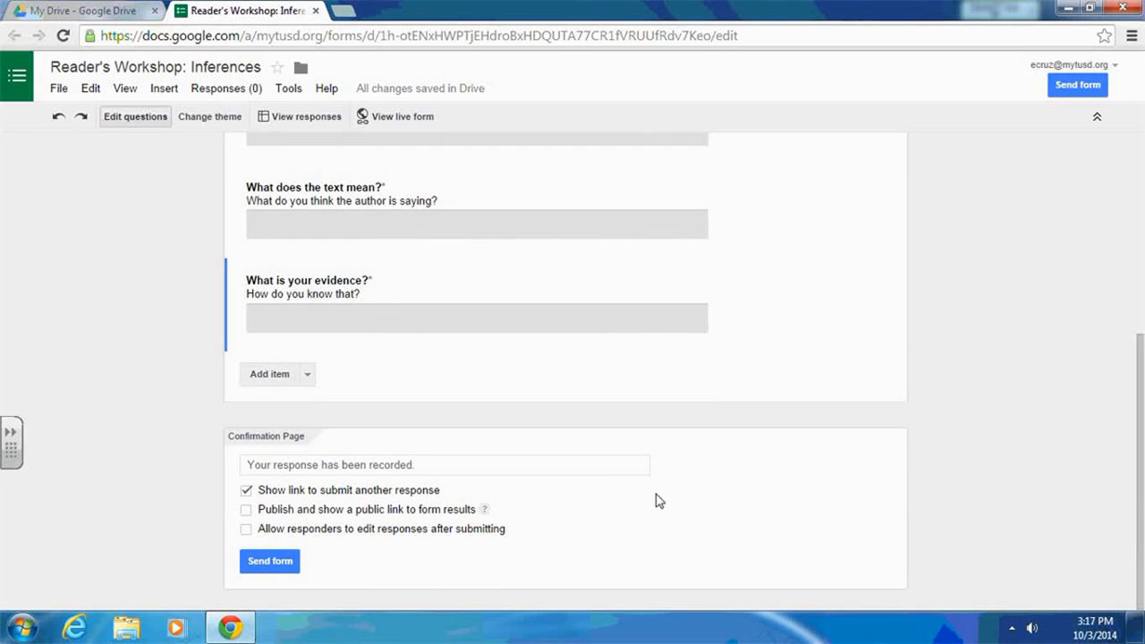
drag(249, 465, 416, 467)
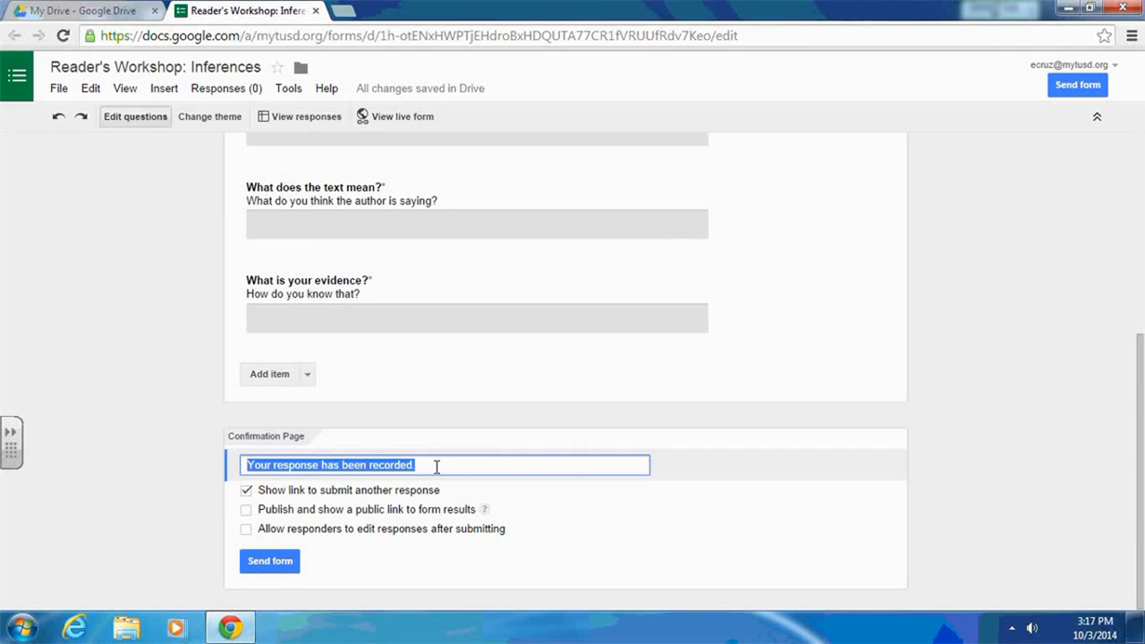
text(Thank you)
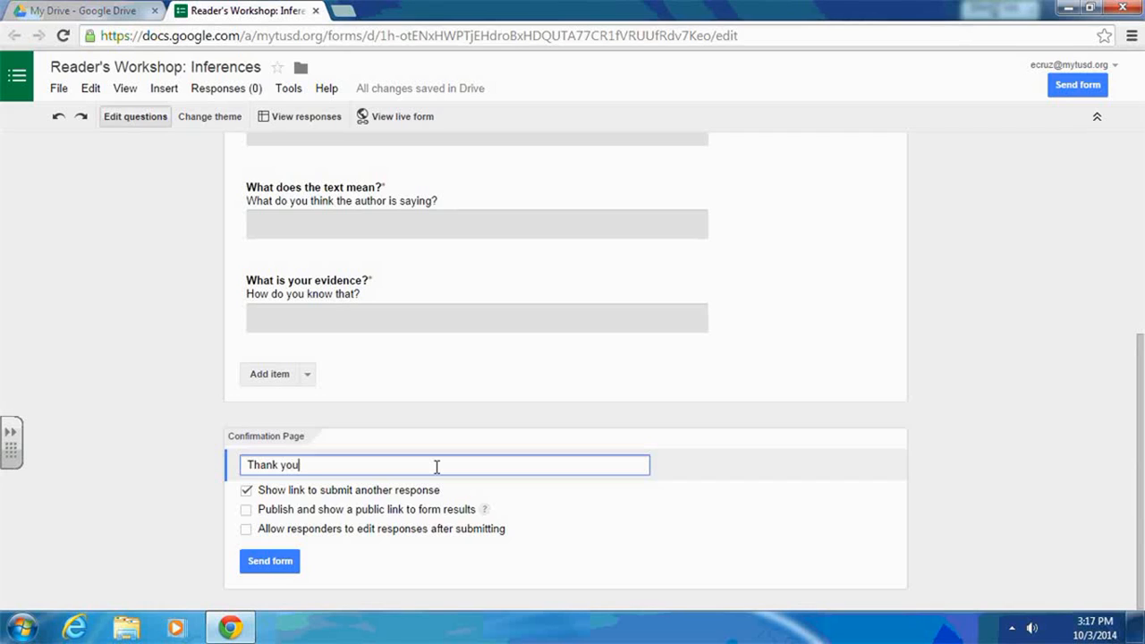
text(! Great job!)
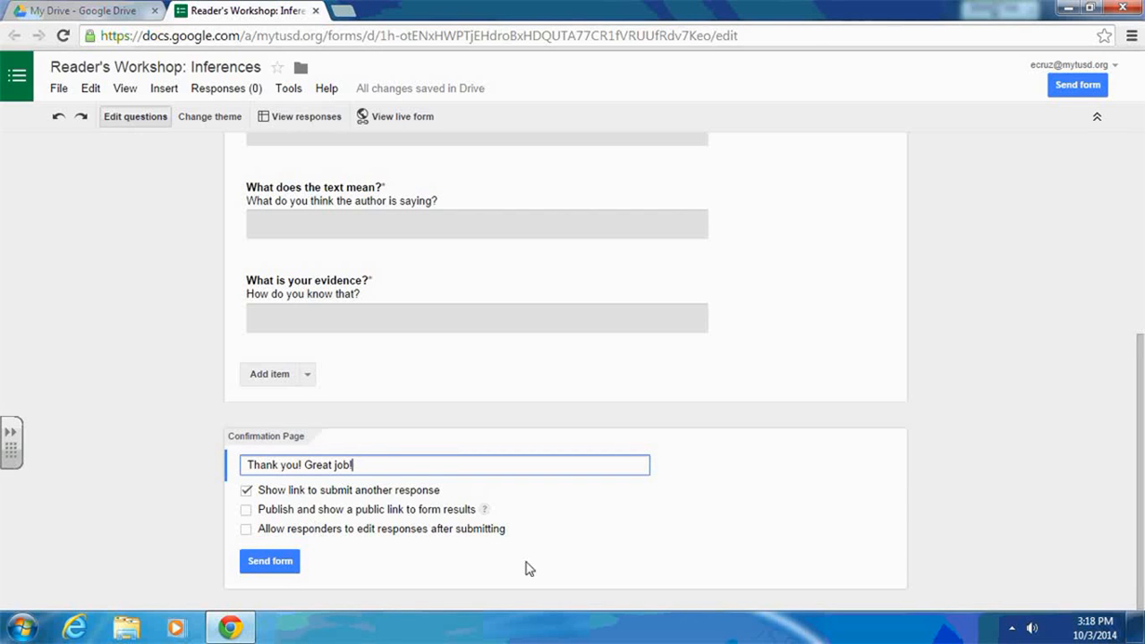
- View the form's responses spreadsheet and close it, returning to the form editor
scroll(445, 394, up, 4)
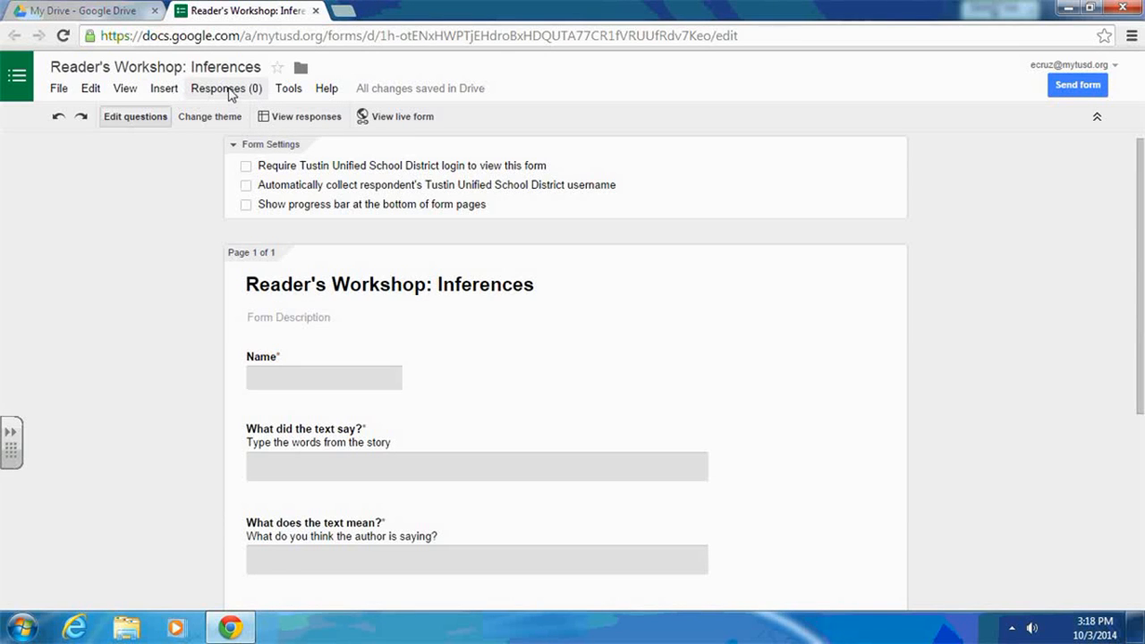
click(230, 93)
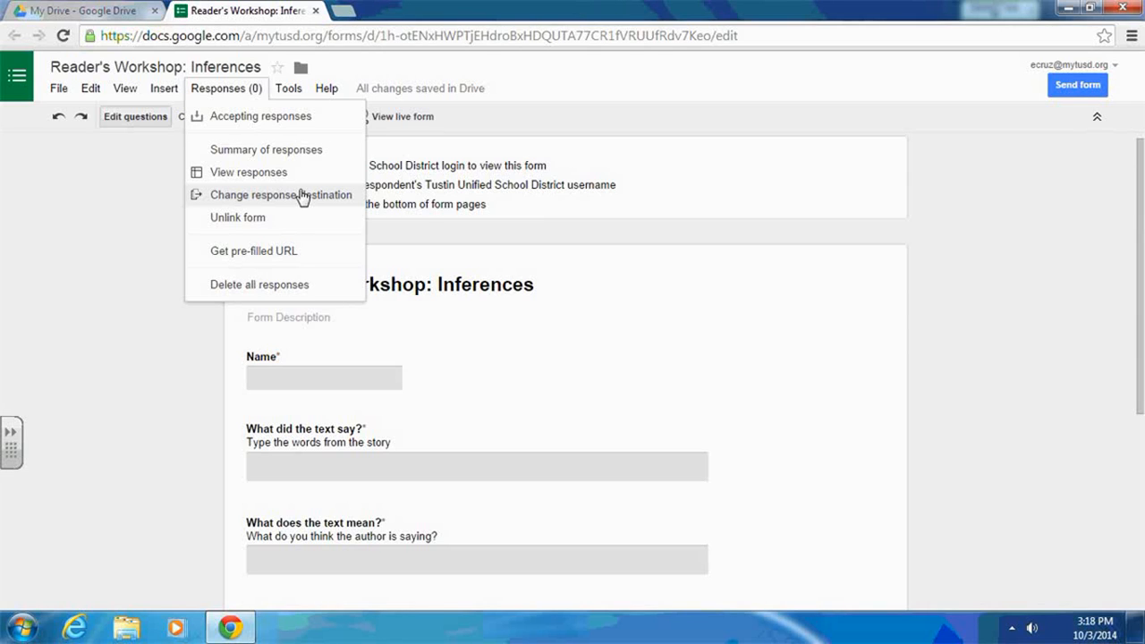
click(258, 173)
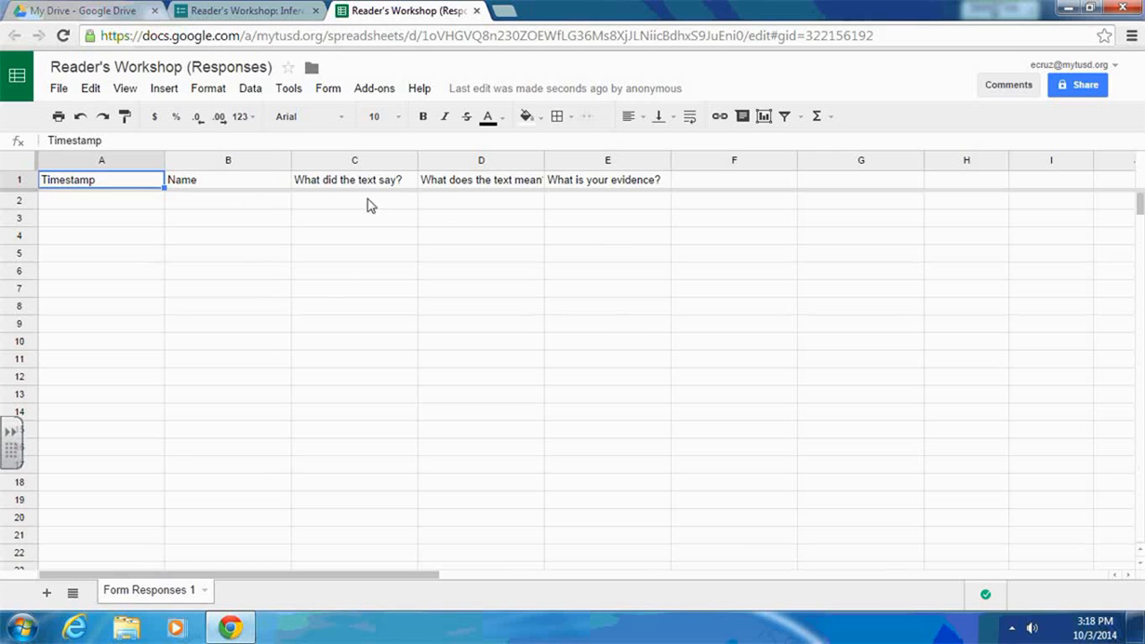
click(269, 9)
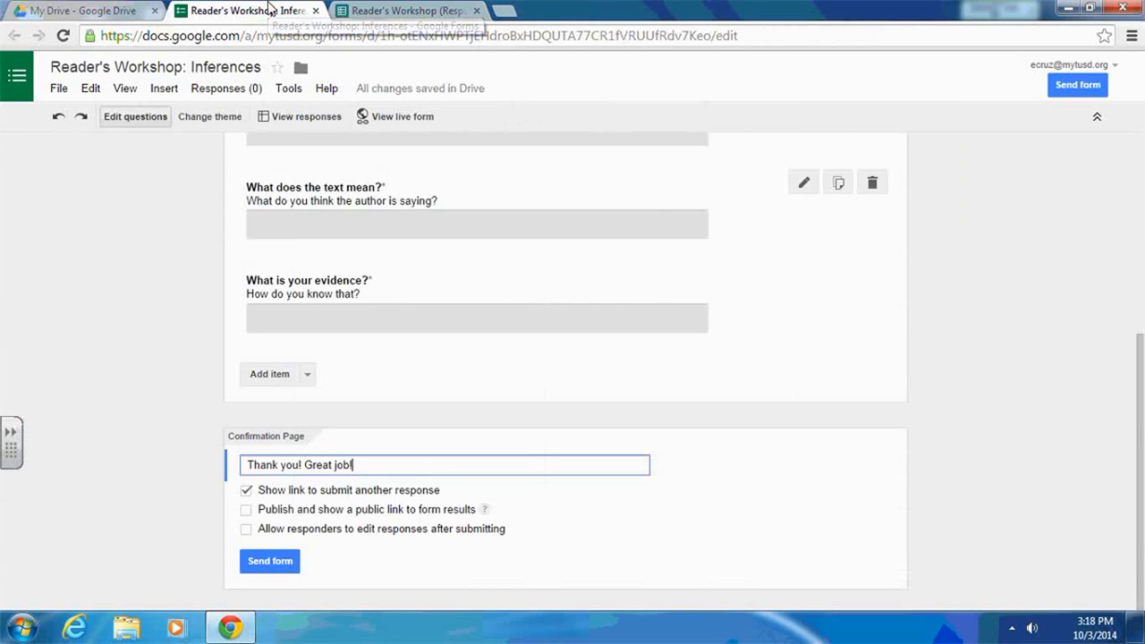
click(476, 10)
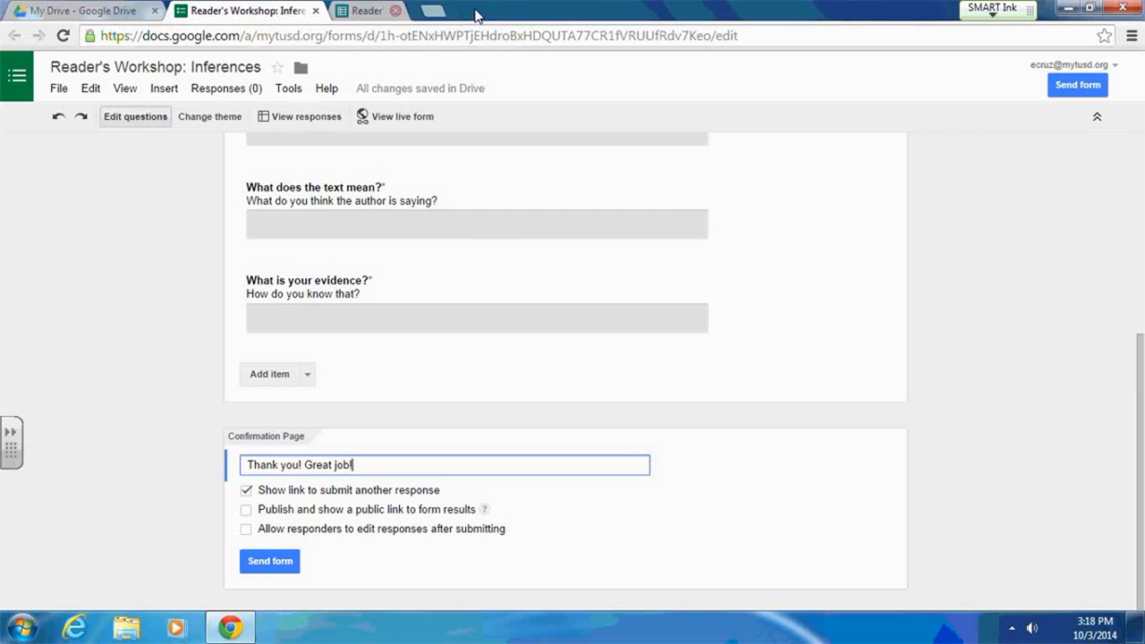
- Preview the live form, scrolling through its questions, and return to the form editor
click(400, 118)
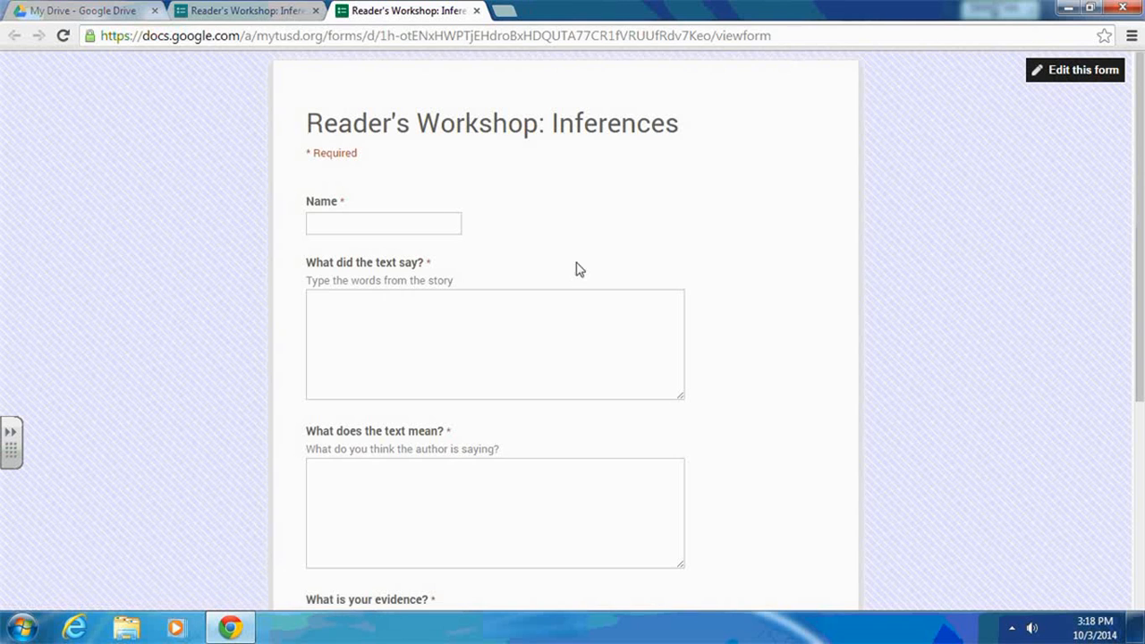
scroll(763, 325, down, 4)
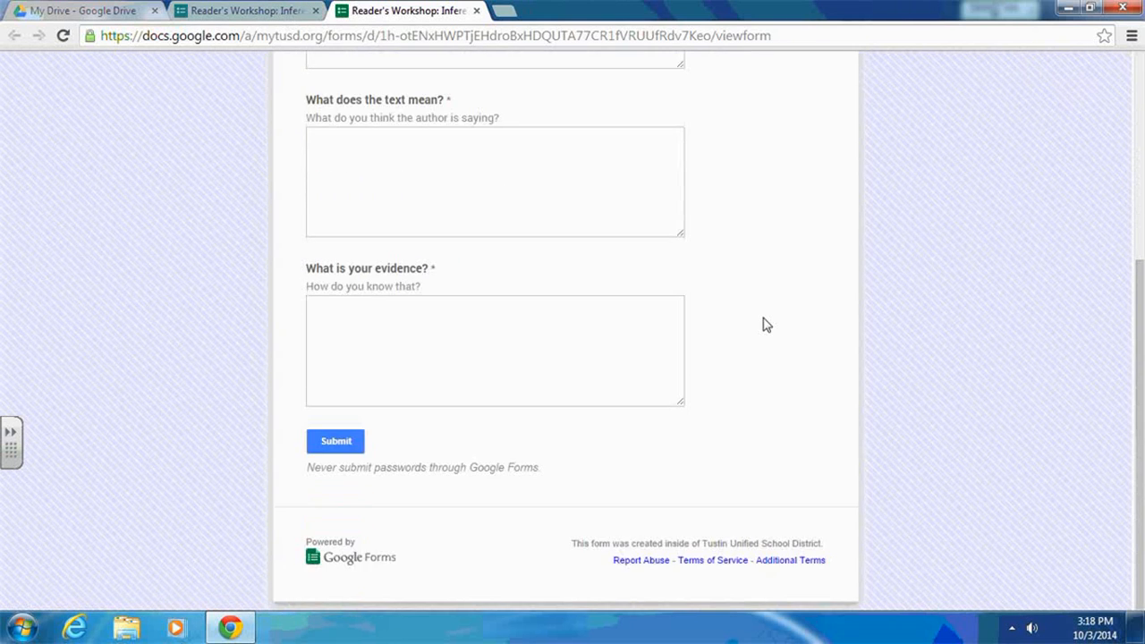
scroll(762, 323, up, 4)
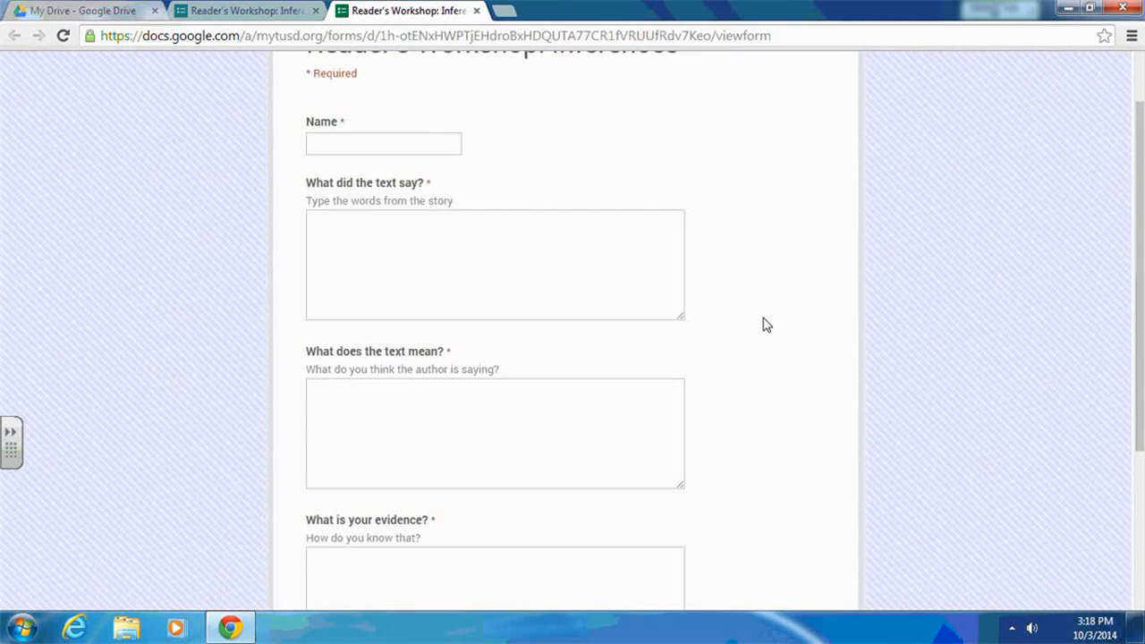
click(213, 11)
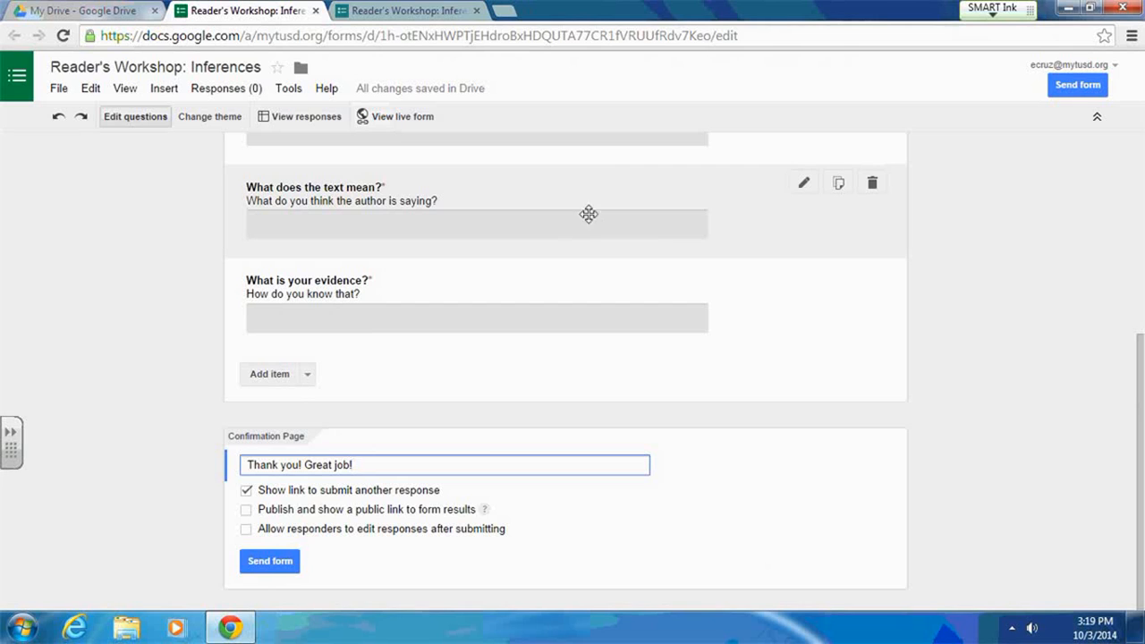
- Browse the default form themes and their customization options
click(219, 124)
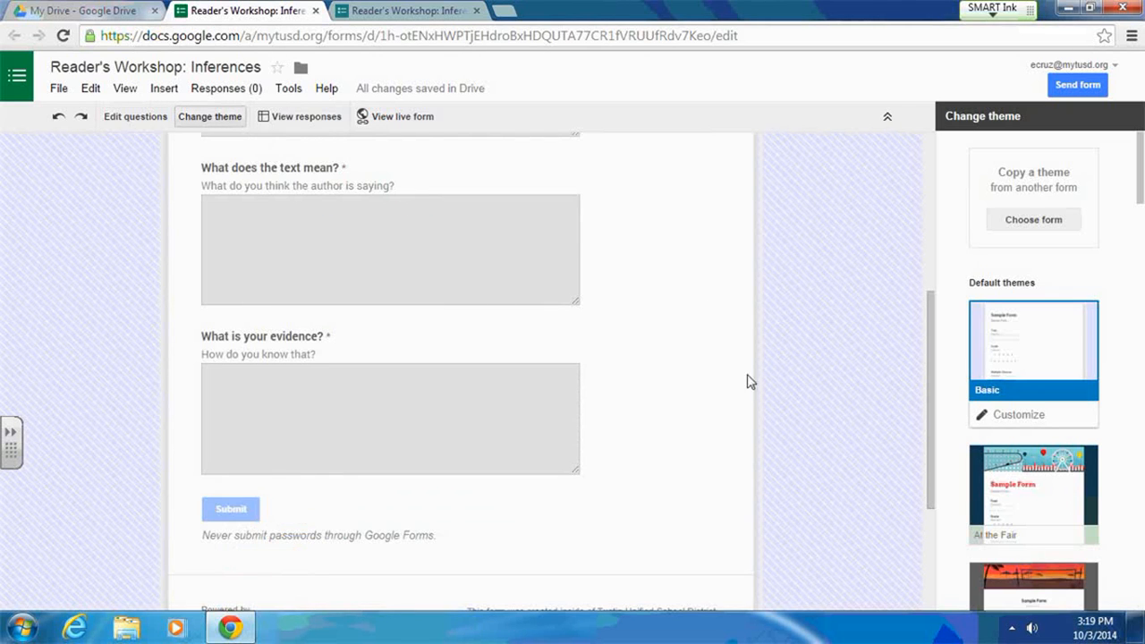
scroll(1083, 456, down, 5)
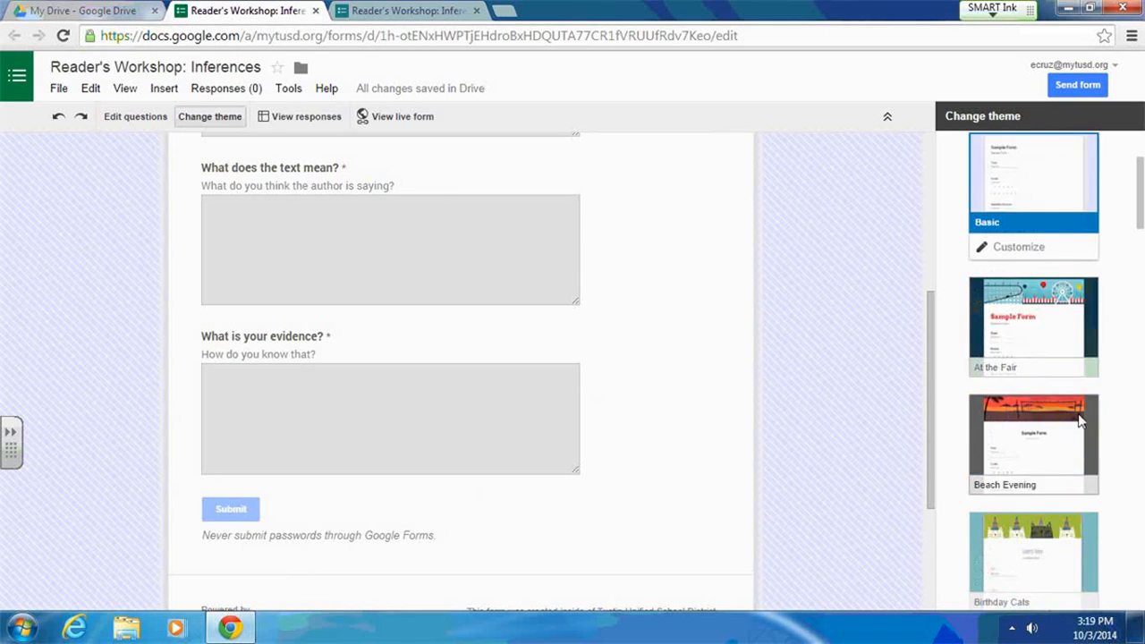
scroll(1081, 421, down, 3)
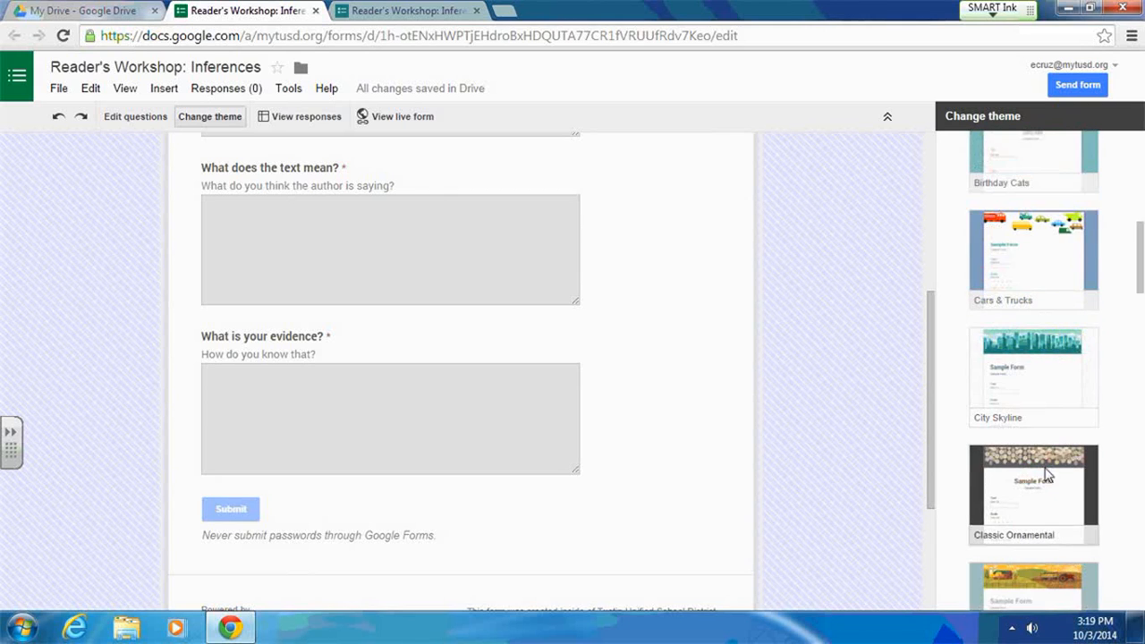
scroll(1074, 523, down, 2)
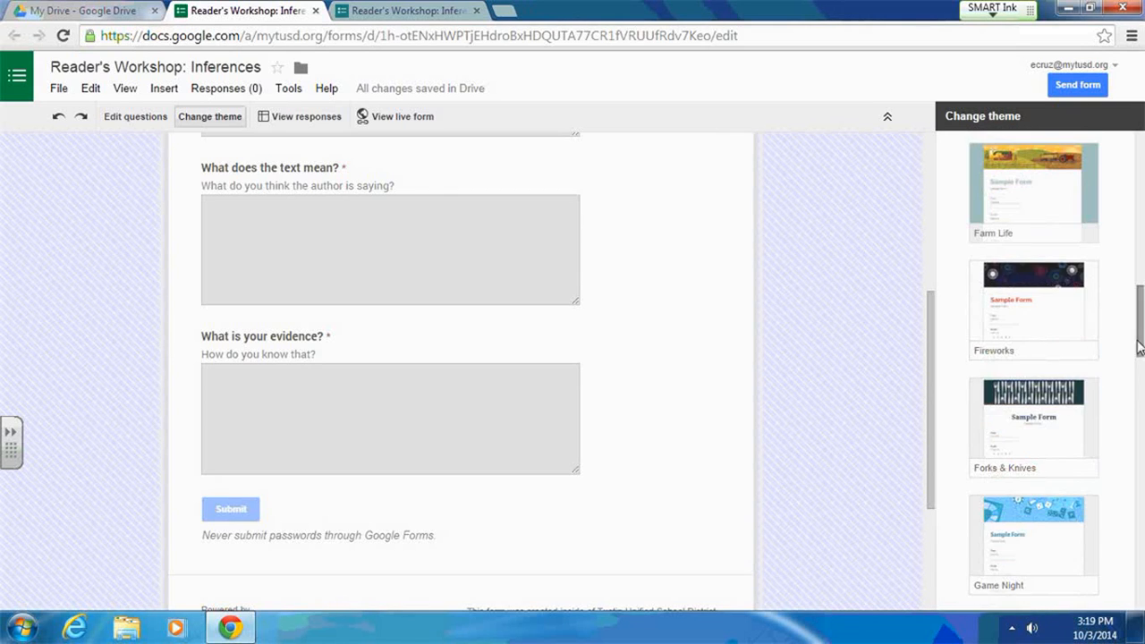
drag(1139, 344, 1125, 200)
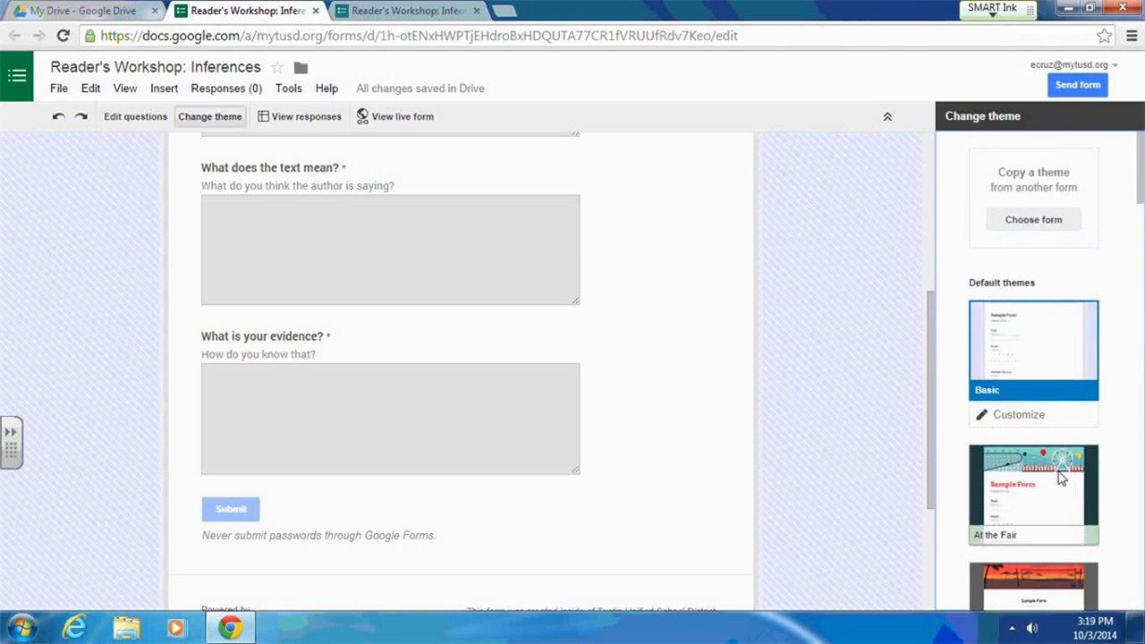
click(1004, 419)
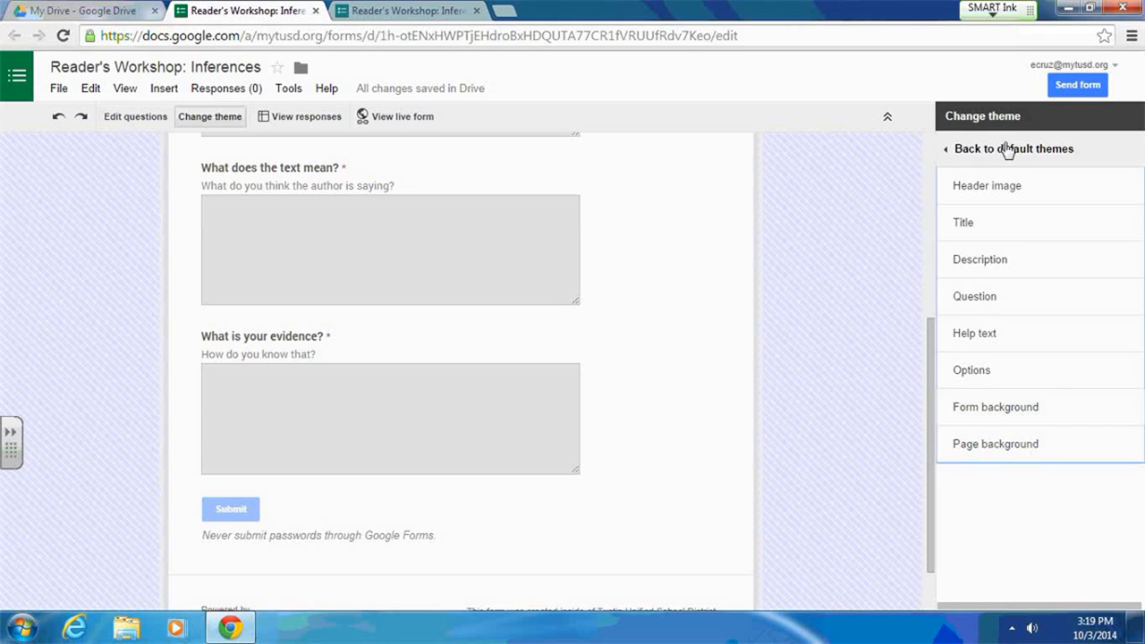
click(946, 152)
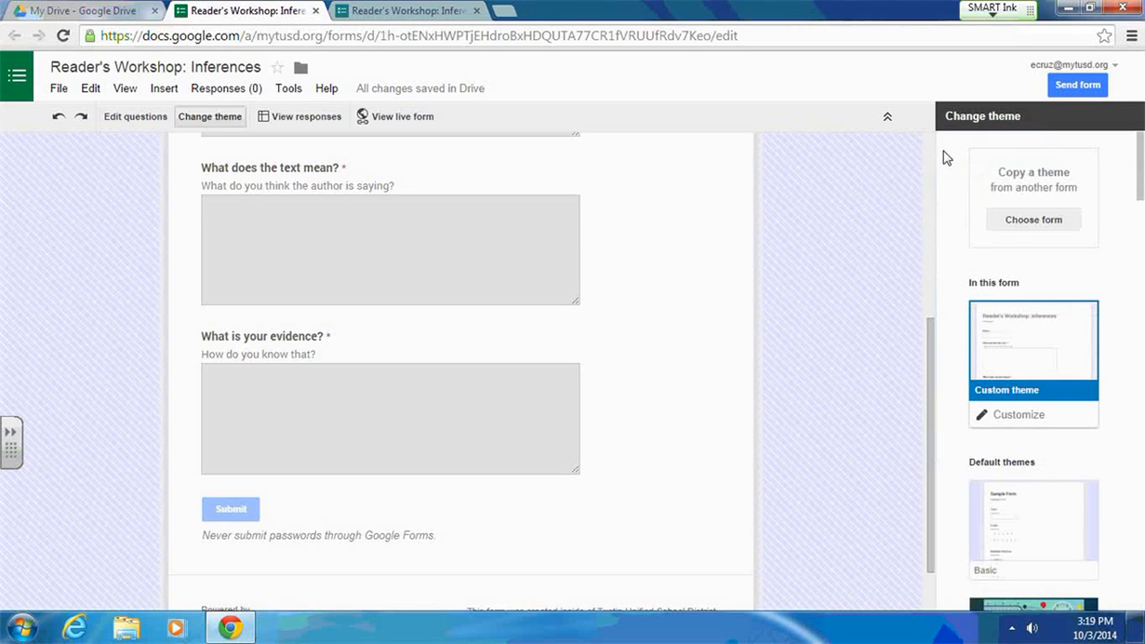
- Copy the theme from the existing form "Questioning" onto this form and review the themed form
click(1035, 219)
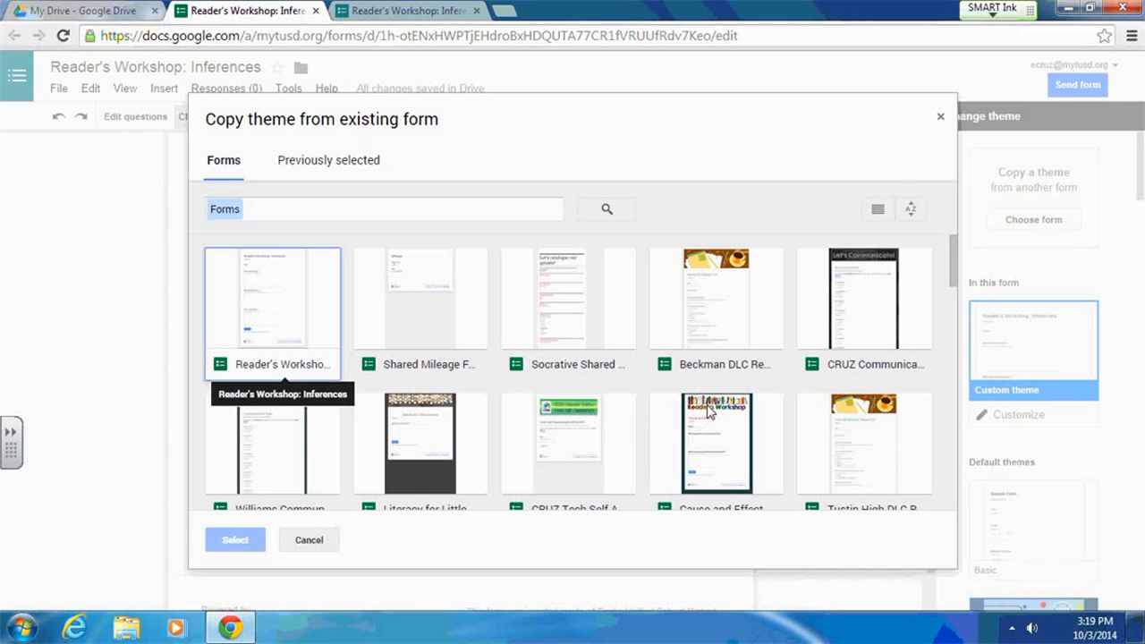
scroll(720, 422, down, 2)
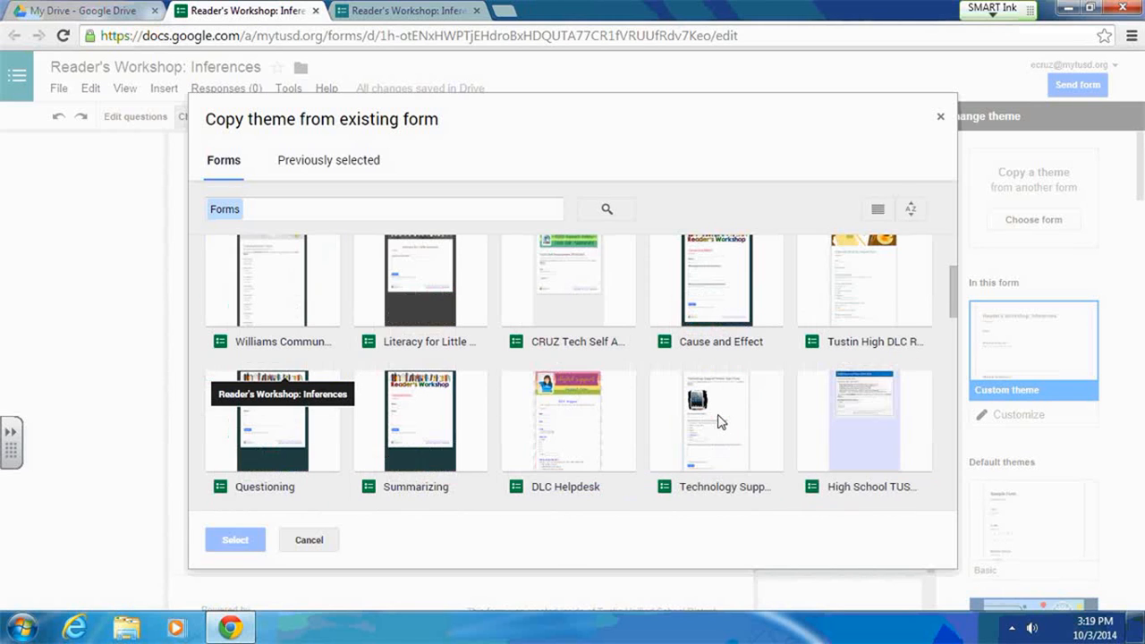
click(258, 438)
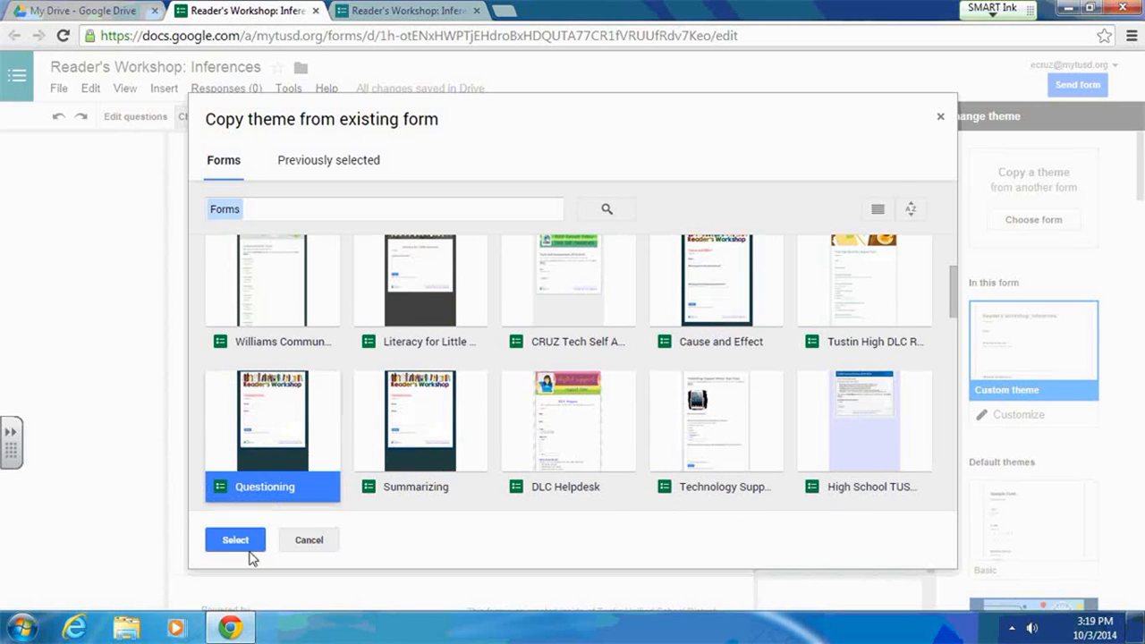
click(250, 542)
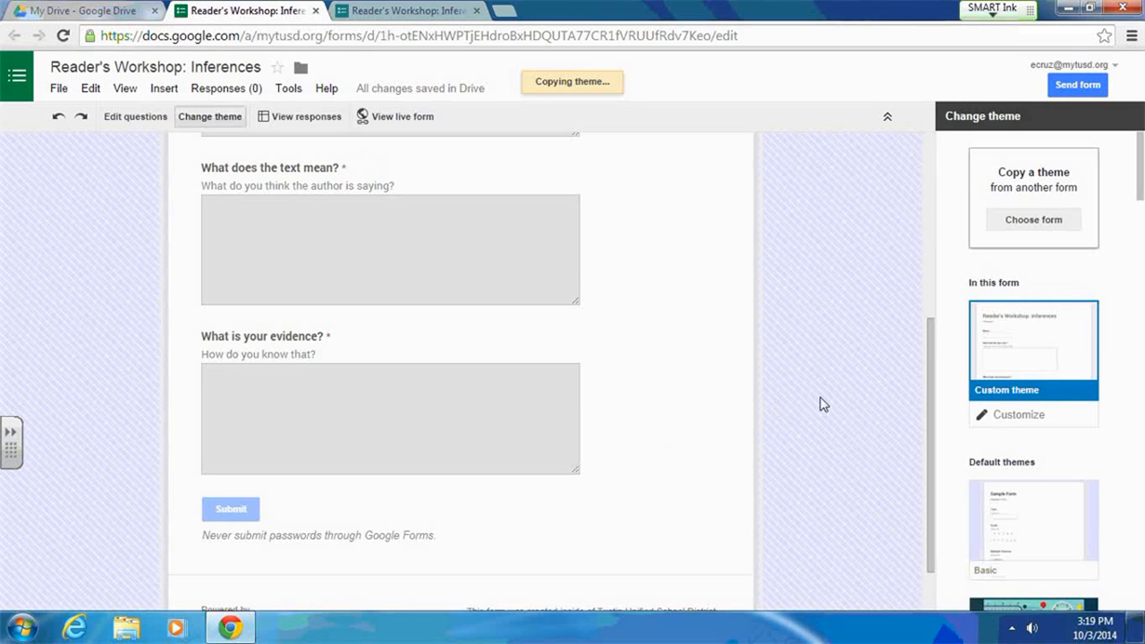
scroll(823, 396, up, 3)
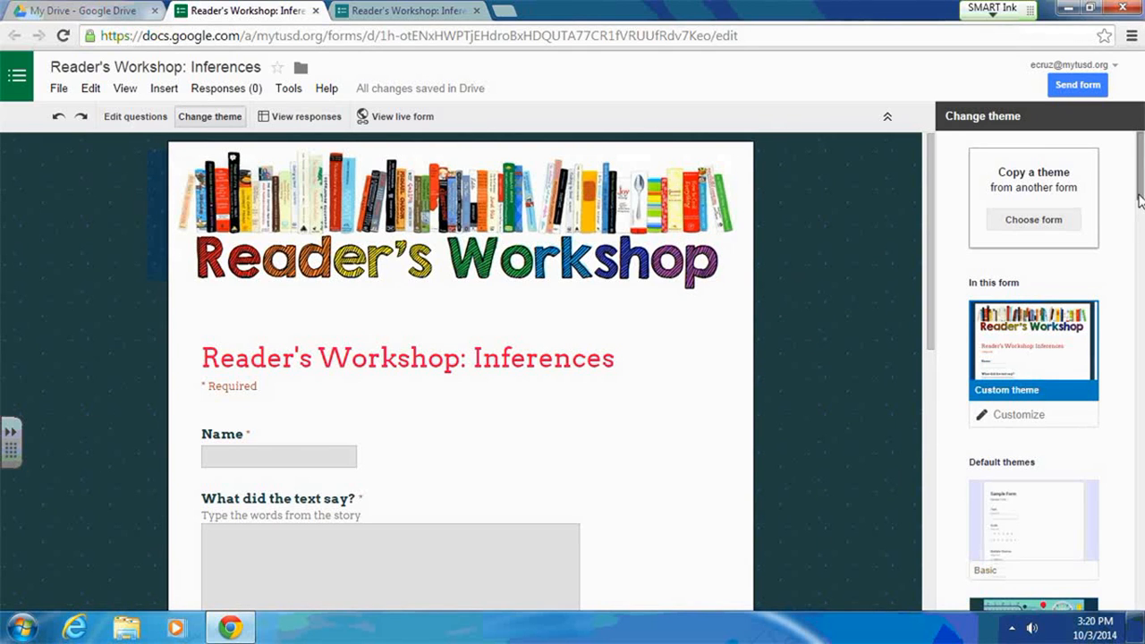
scroll(1140, 201, down, 1)
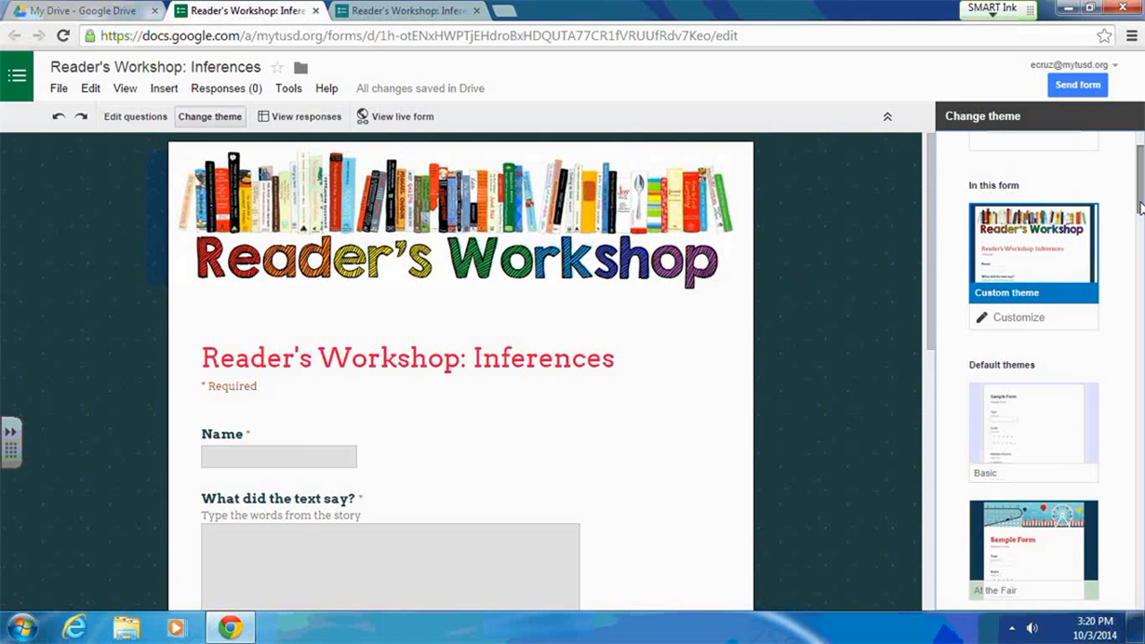
scroll(761, 385, down, 3)
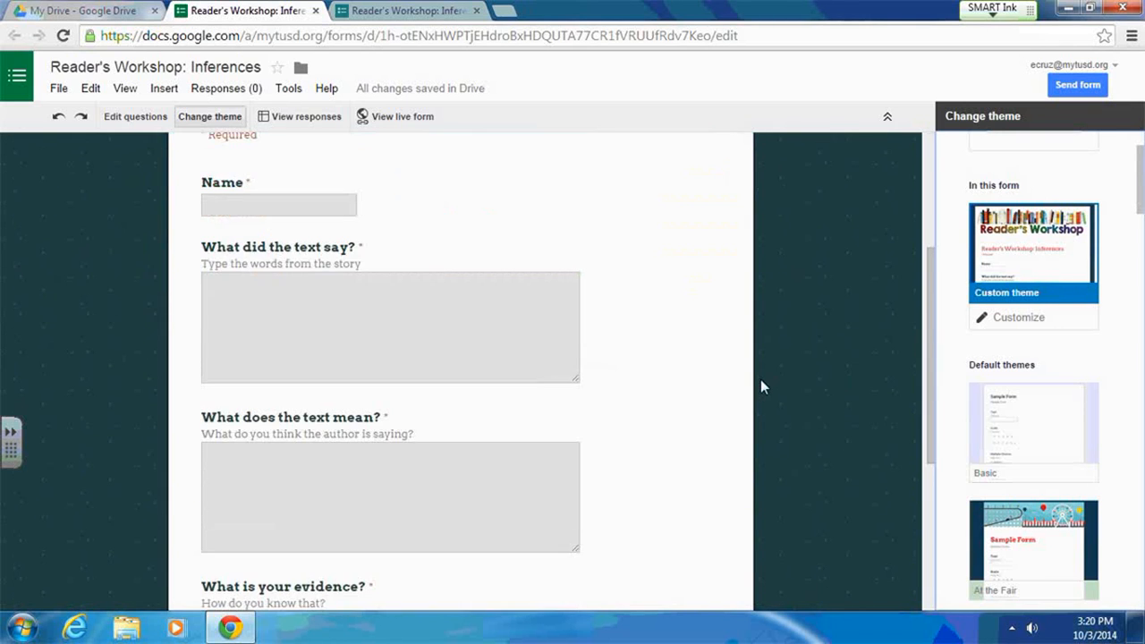
scroll(760, 387, up, 3)
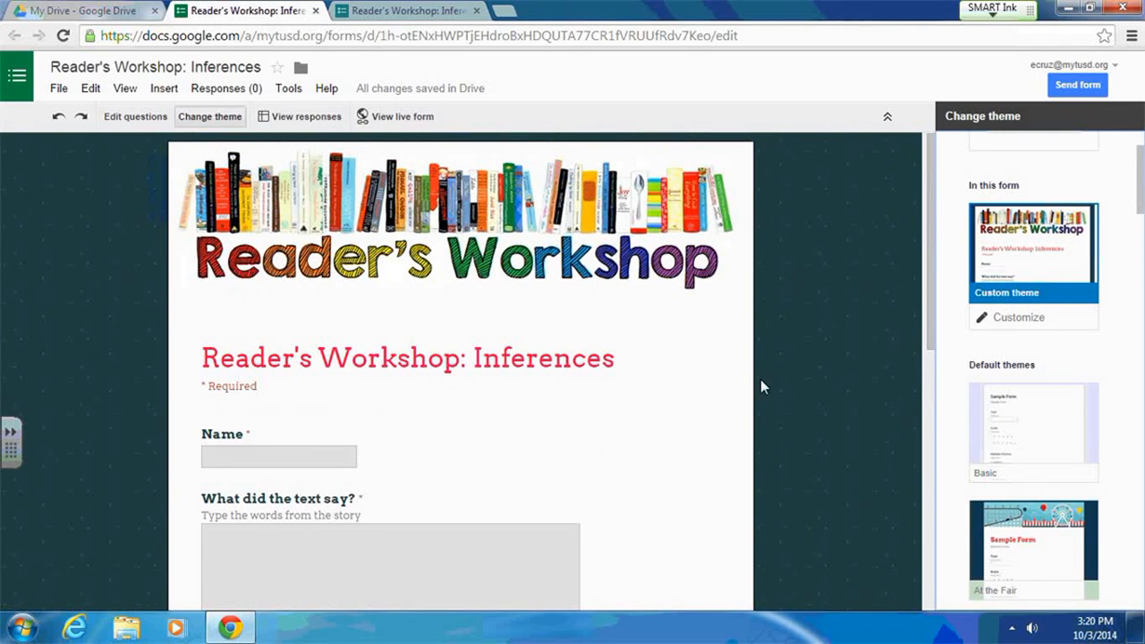
- Open the send form dialog to select the share link and view the embed code, then close it
click(1080, 88)
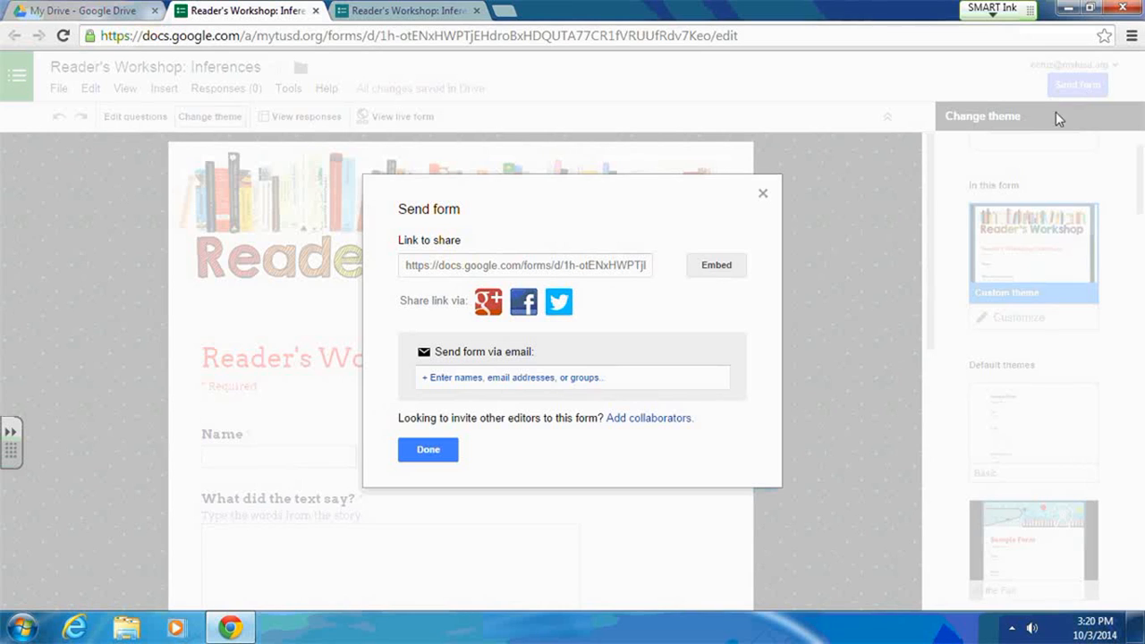
click(565, 269)
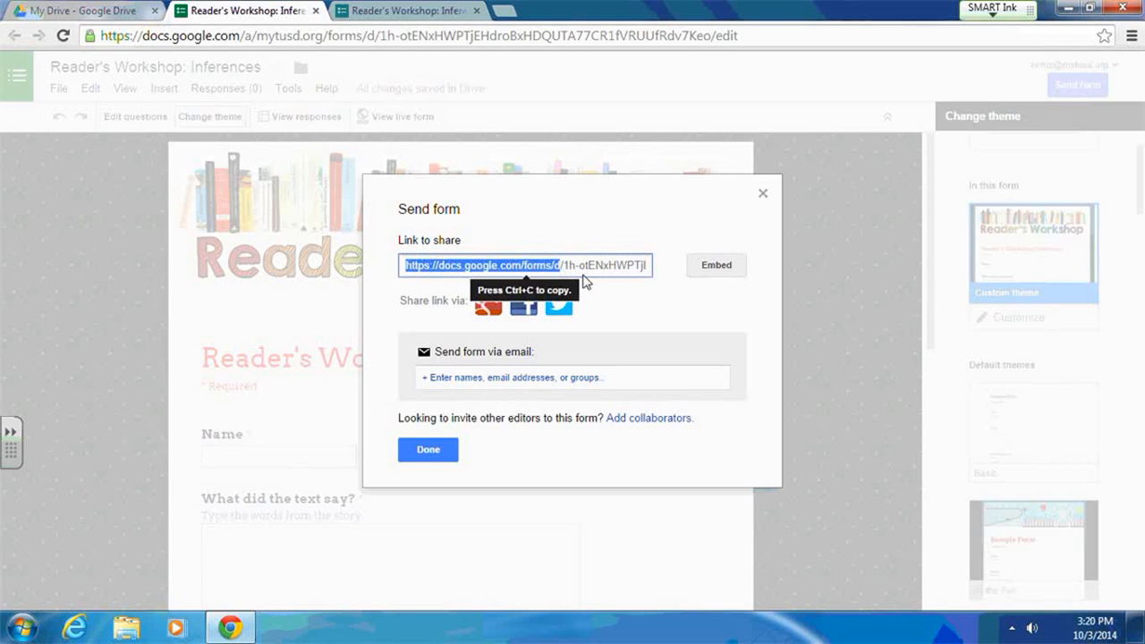
click(586, 272)
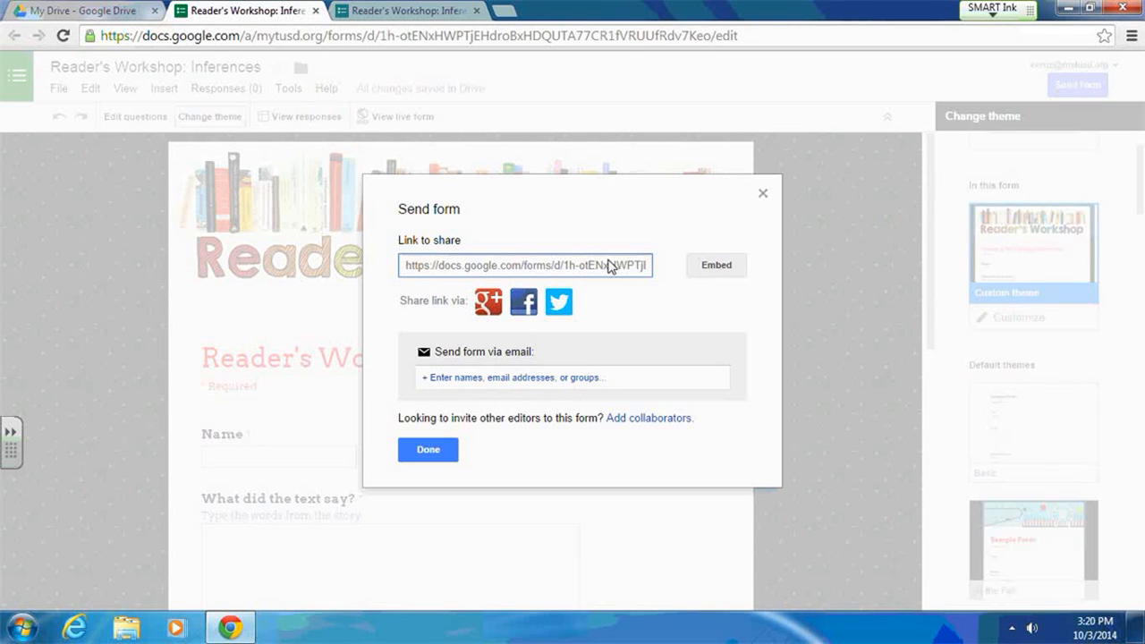
click(709, 265)
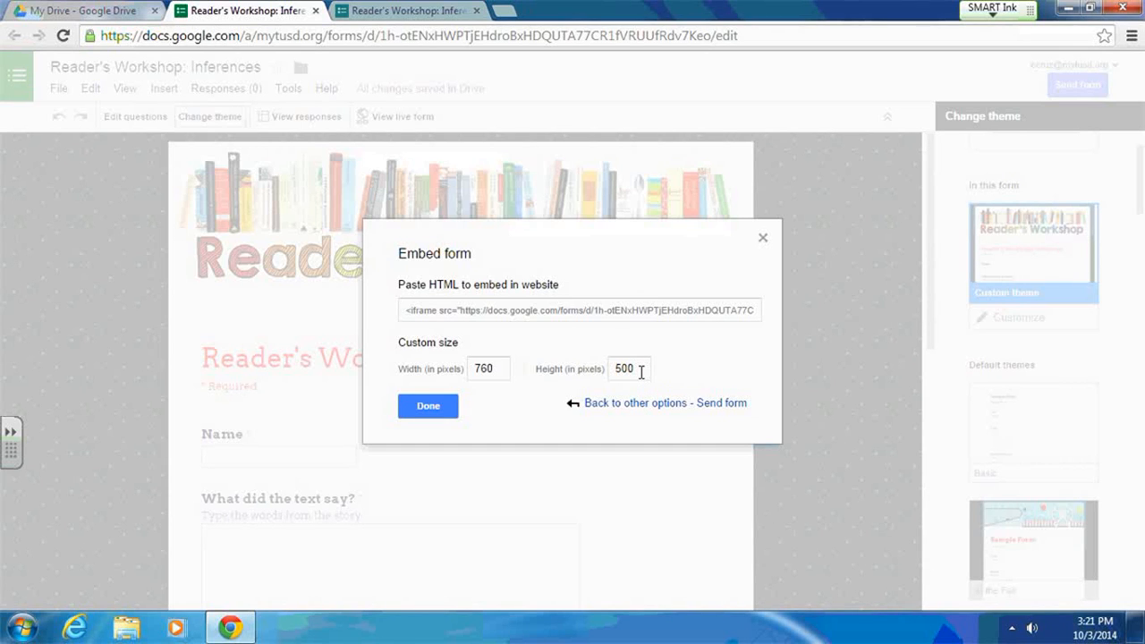
click(763, 239)
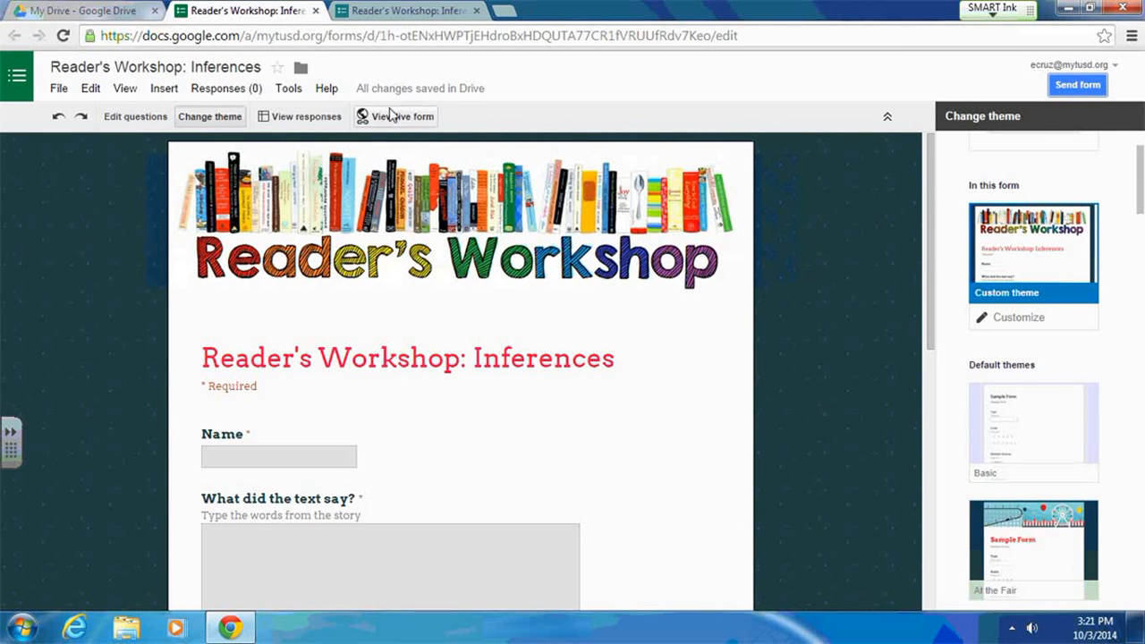
- Submit a test response in the live form with name "Test" and placeholder answers to all three questions
click(390, 118)
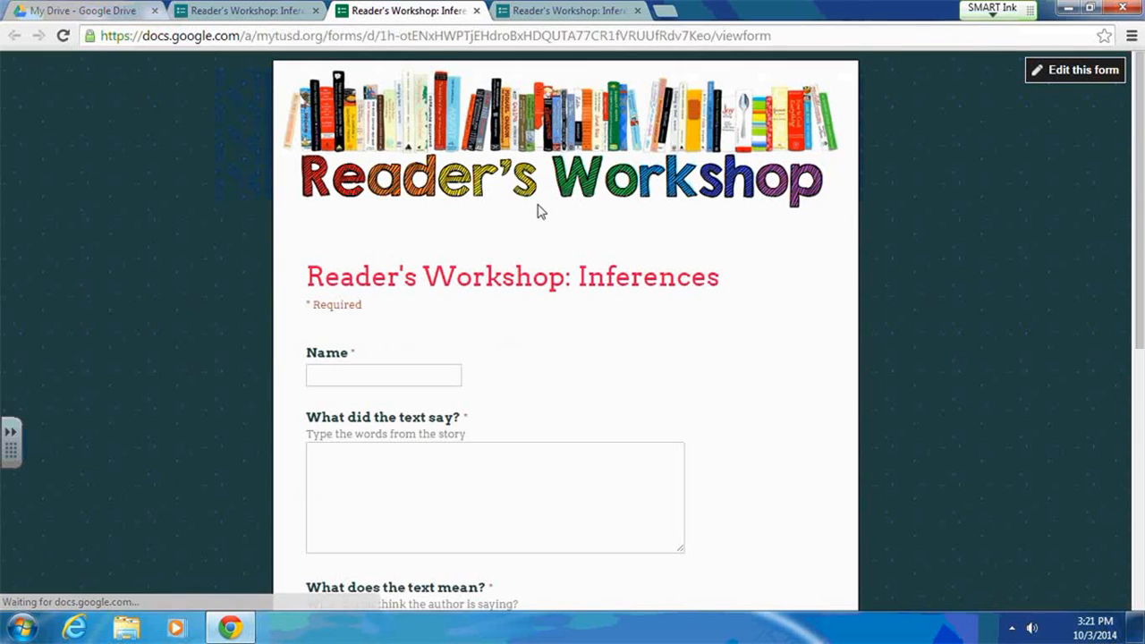
click(409, 372)
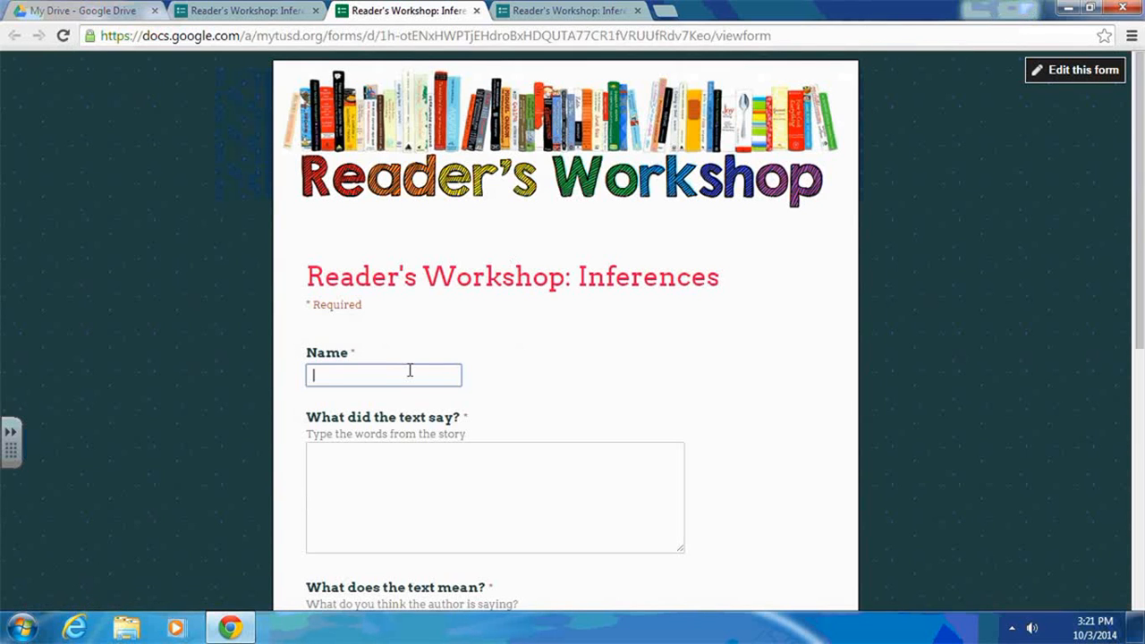
text(Test)
click(567, 474)
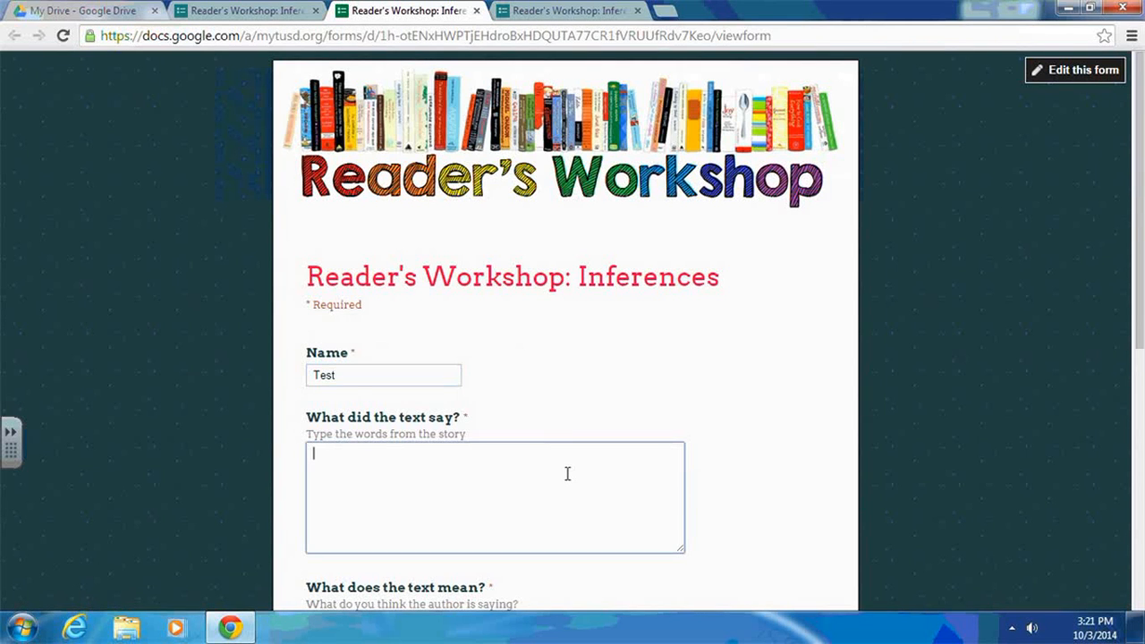
text(ksafasjf)
key(Tab)
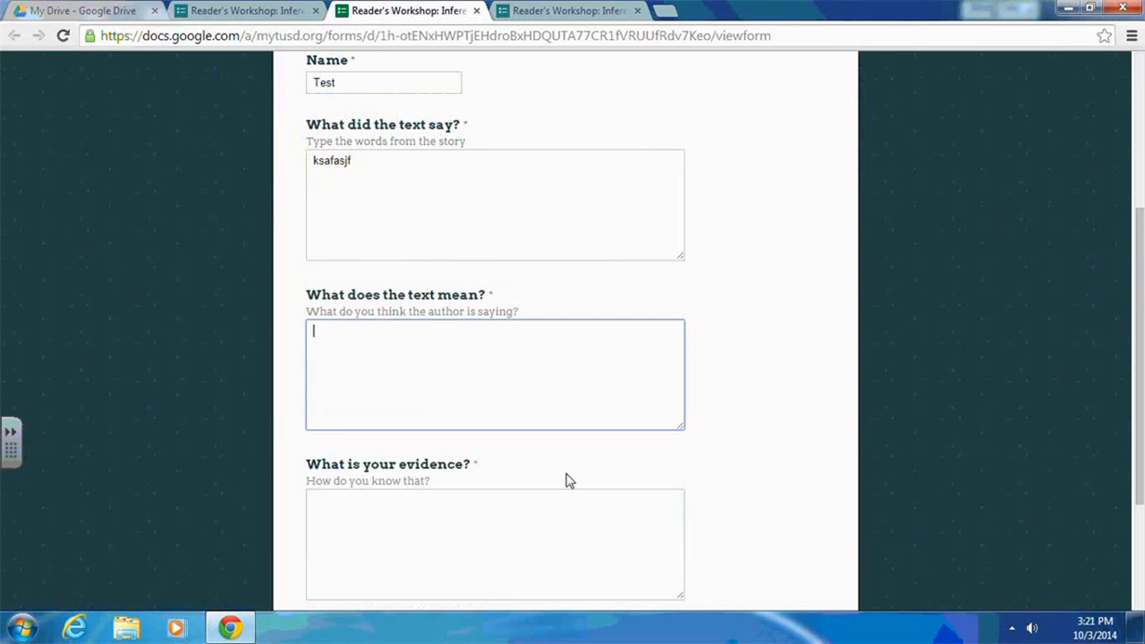
text(lsfdalsdj)
scroll(566, 481, down, 1)
key(Tab)
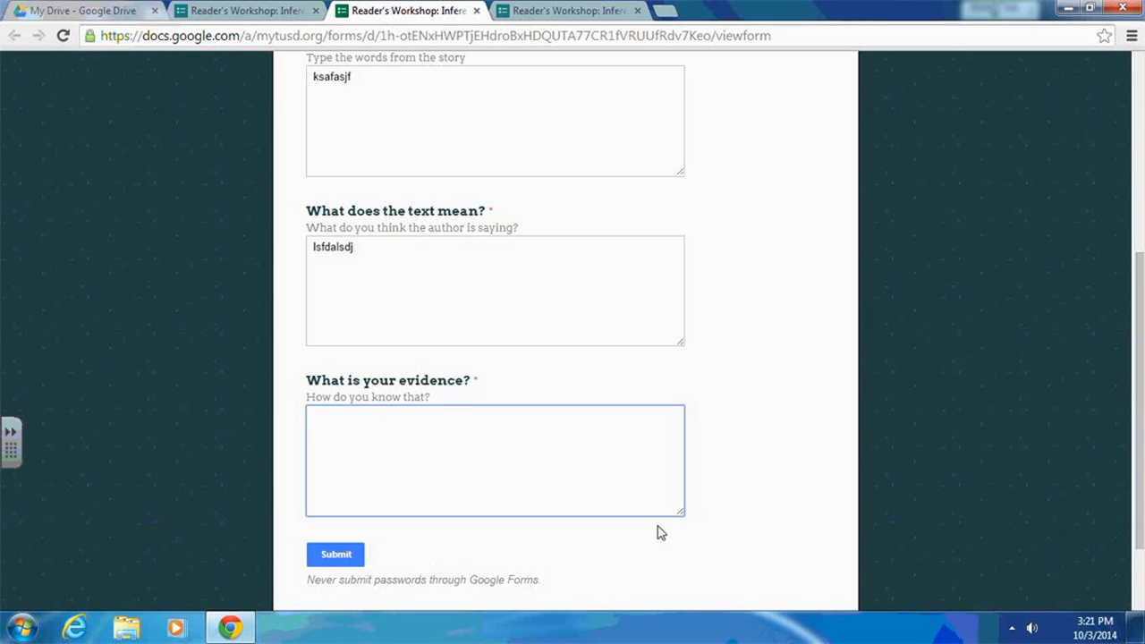
text(lkjsadlkjsada)
click(349, 559)
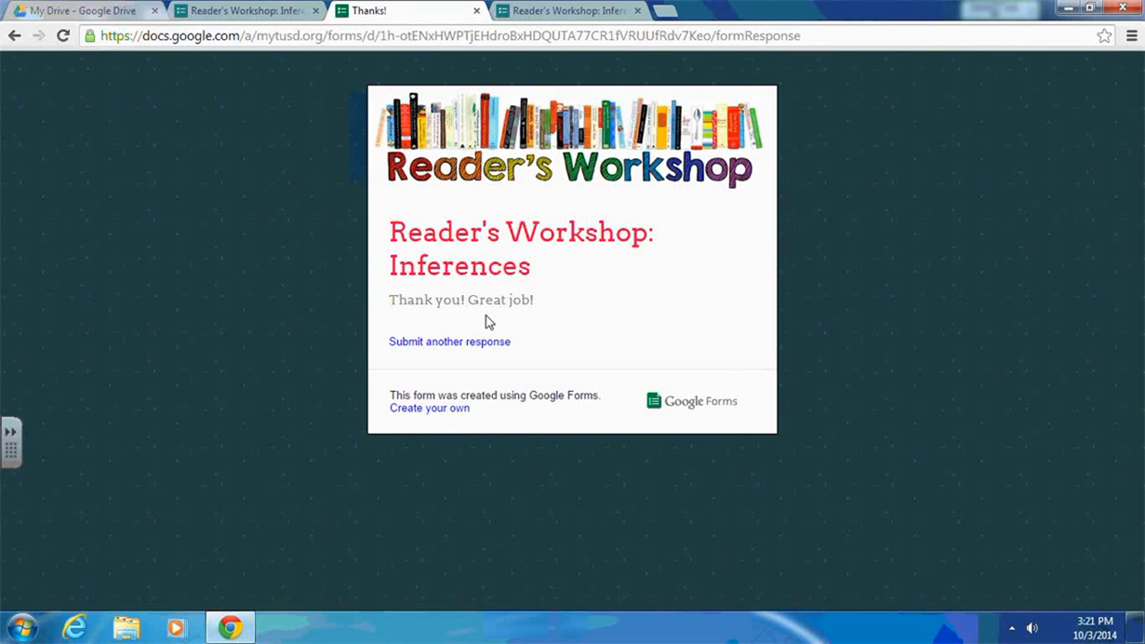
- Close the extra live form tab and open the form's responses spreadsheet from the editor
click(562, 13)
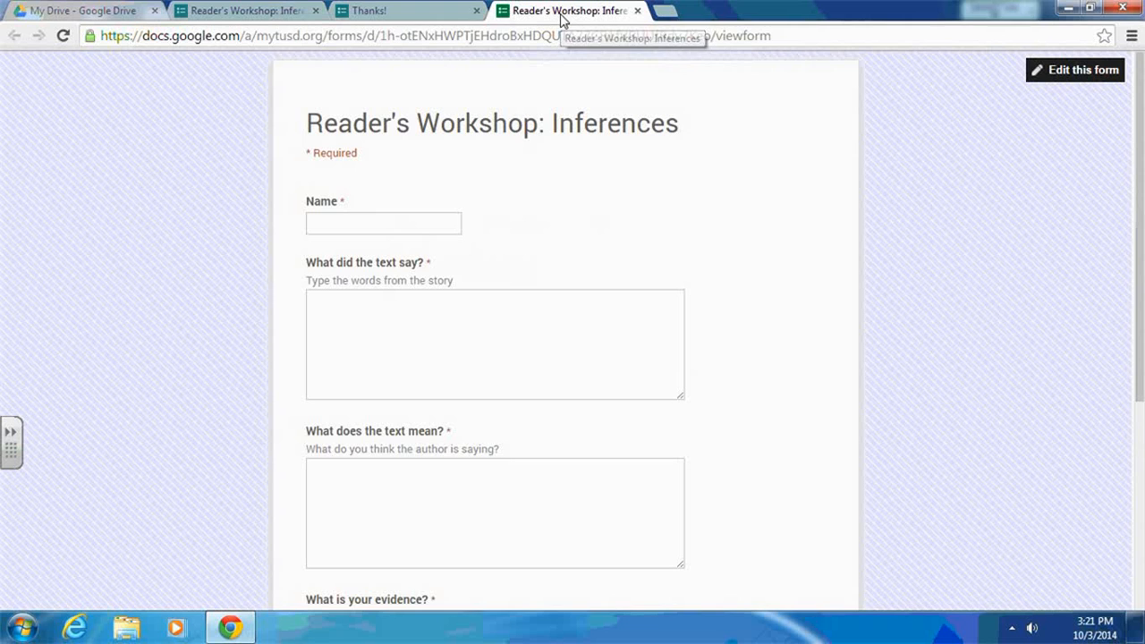
click(637, 11)
click(288, 11)
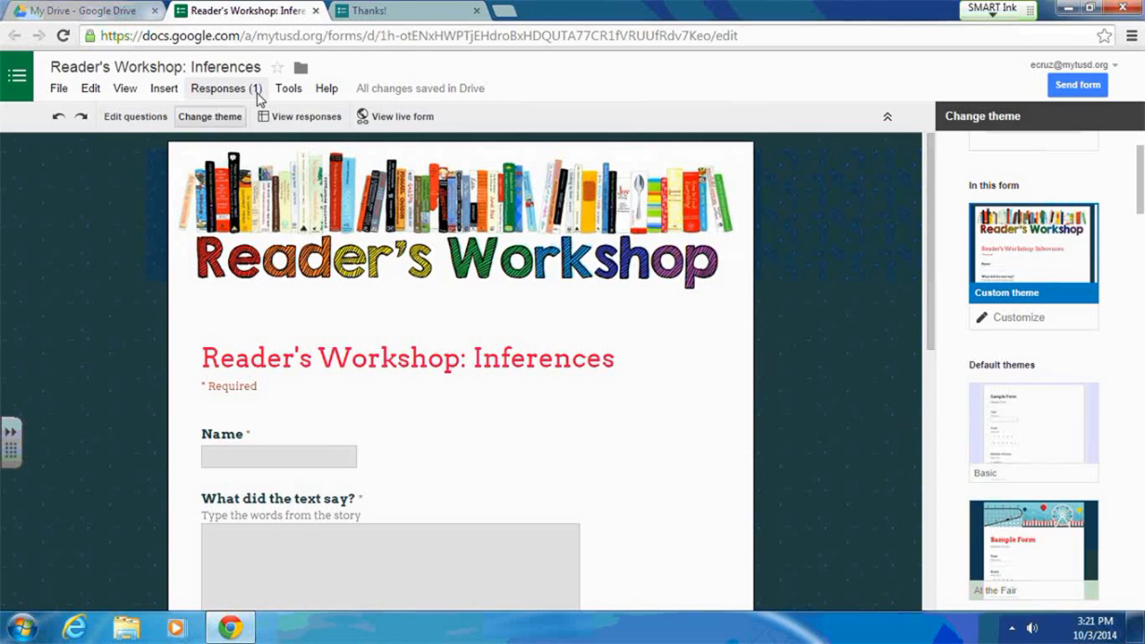
click(301, 117)
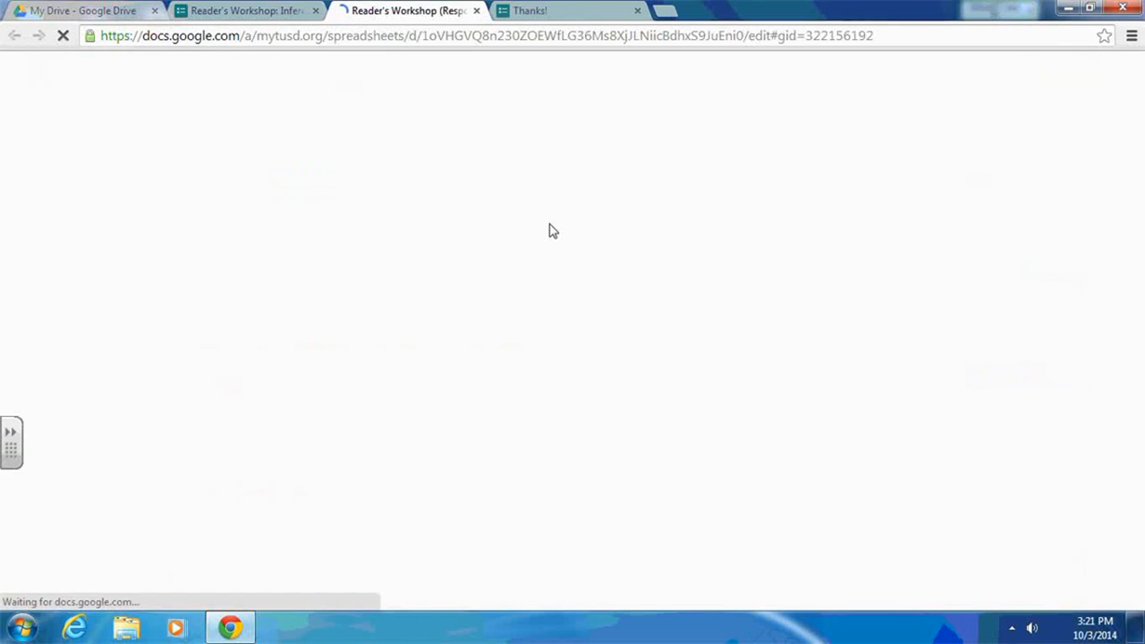